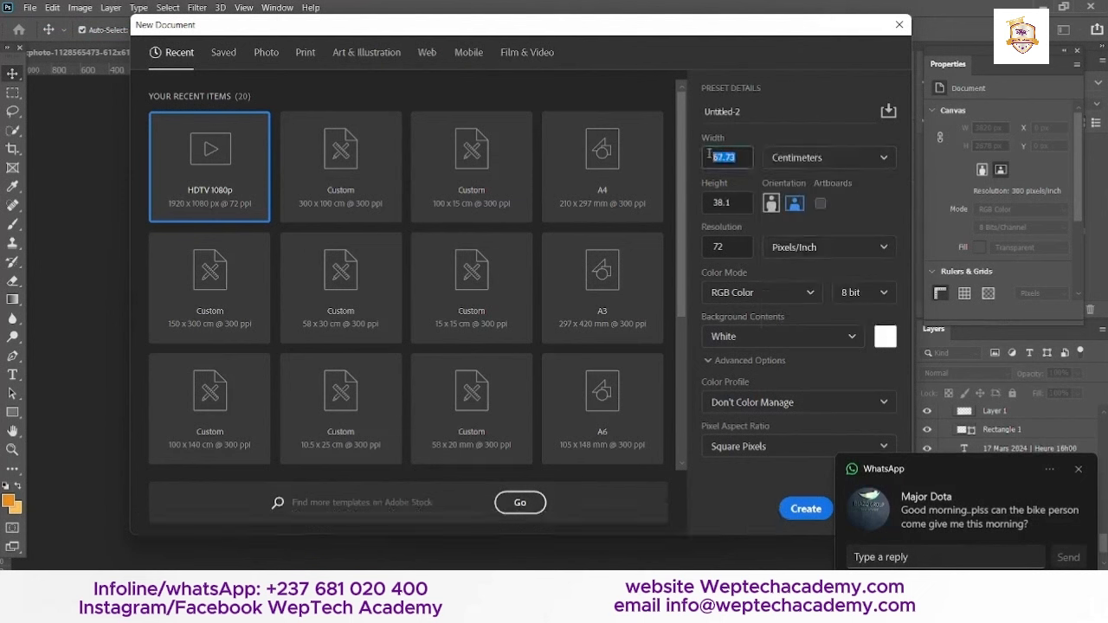
# Create a 16 by 6 centimetre landscape document at 300 pixels/inch in RGB Color with a white background.
pyautogui.write('16')
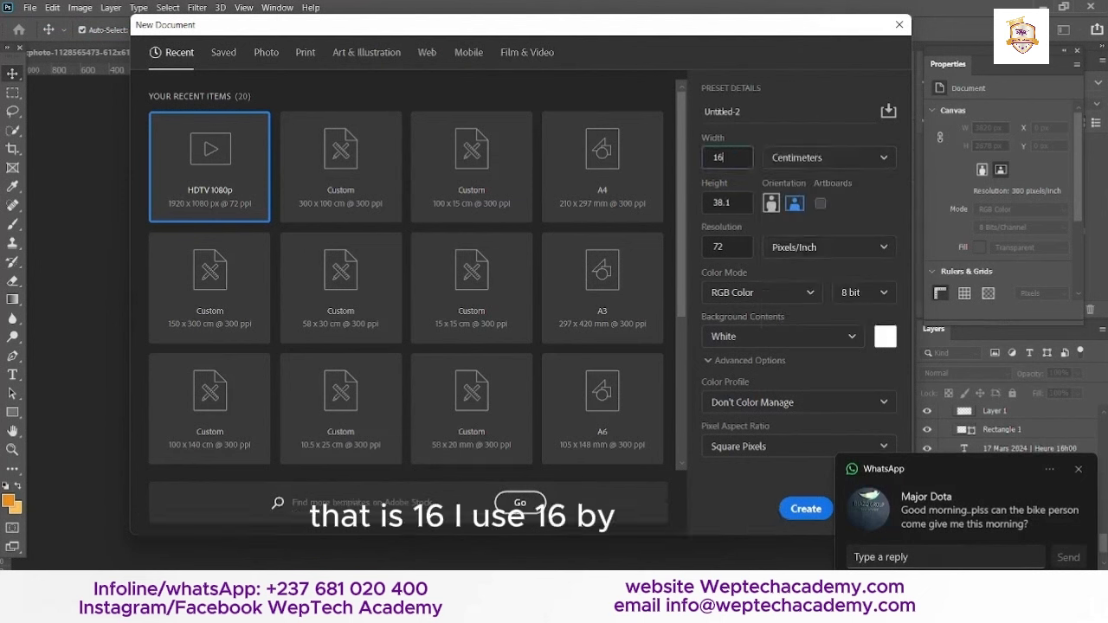
pyautogui.click(737, 199)
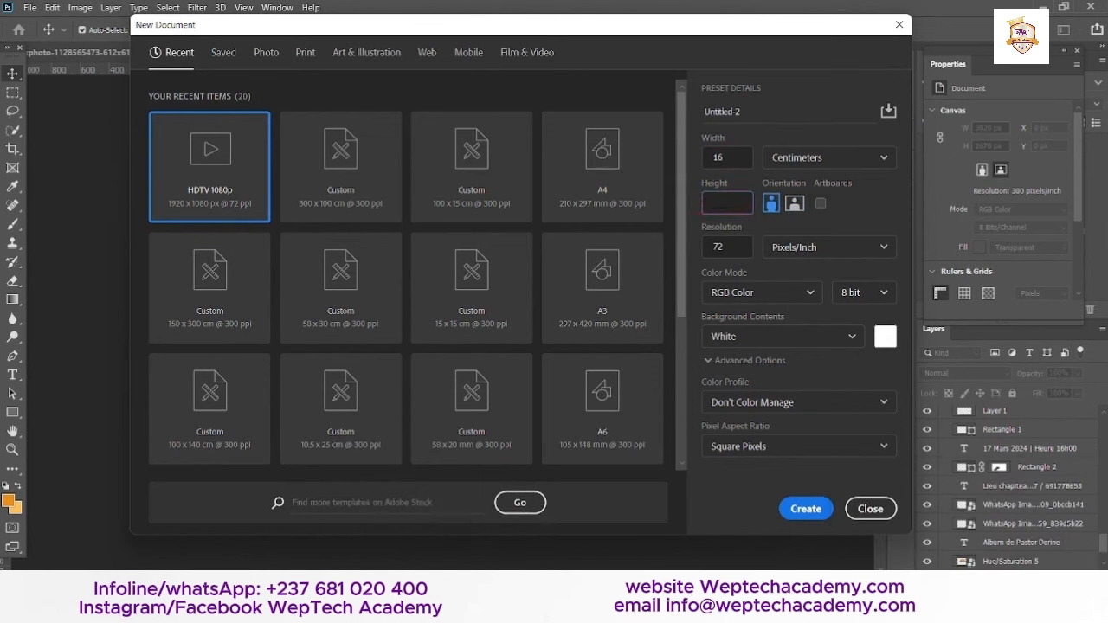
pyautogui.write('6')
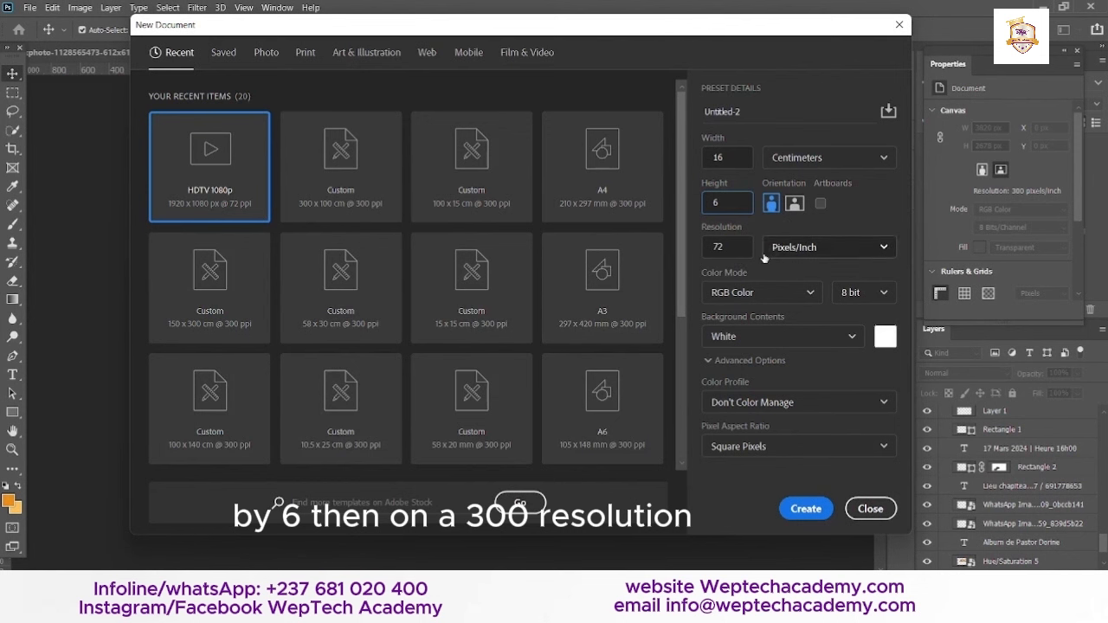
pyautogui.click(707, 245)
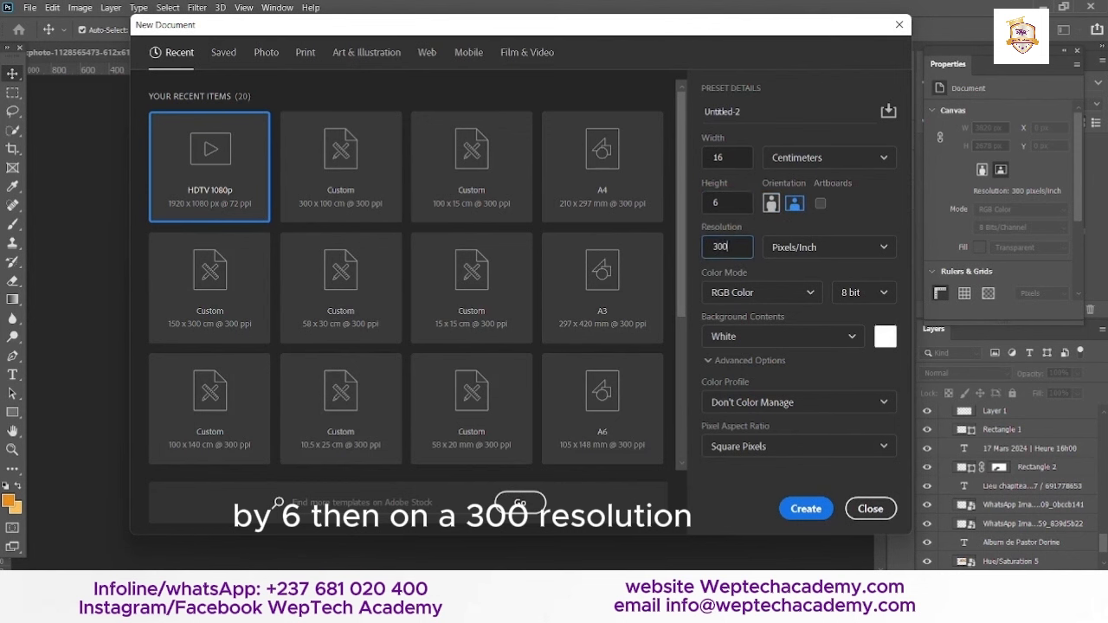
pyautogui.write('300')
pyautogui.click(746, 293)
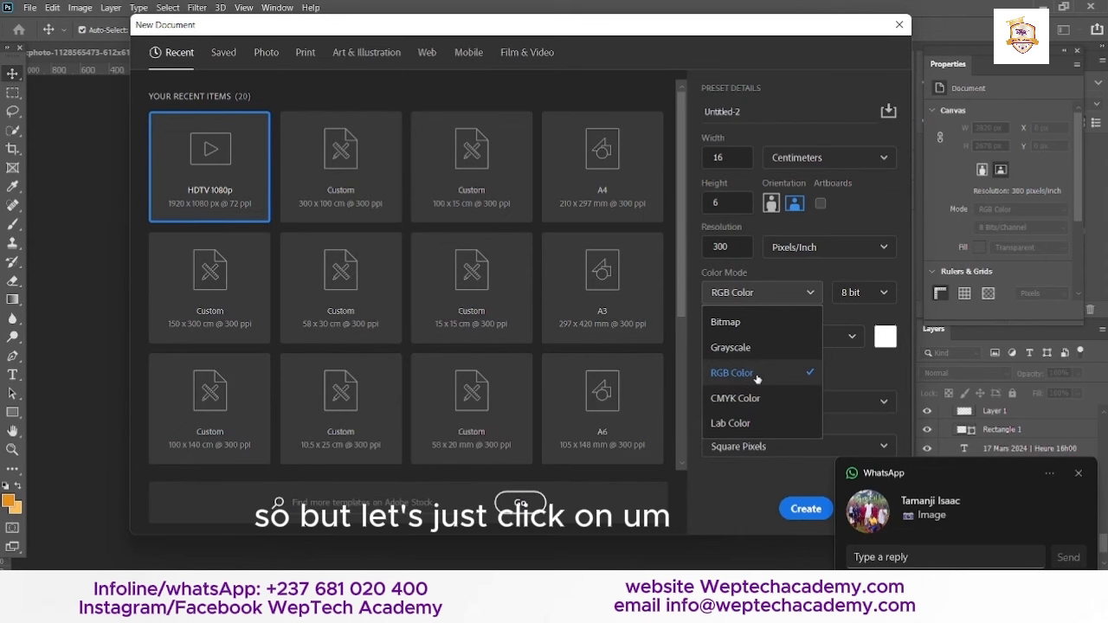
pyautogui.click(757, 379)
pyautogui.click(797, 512)
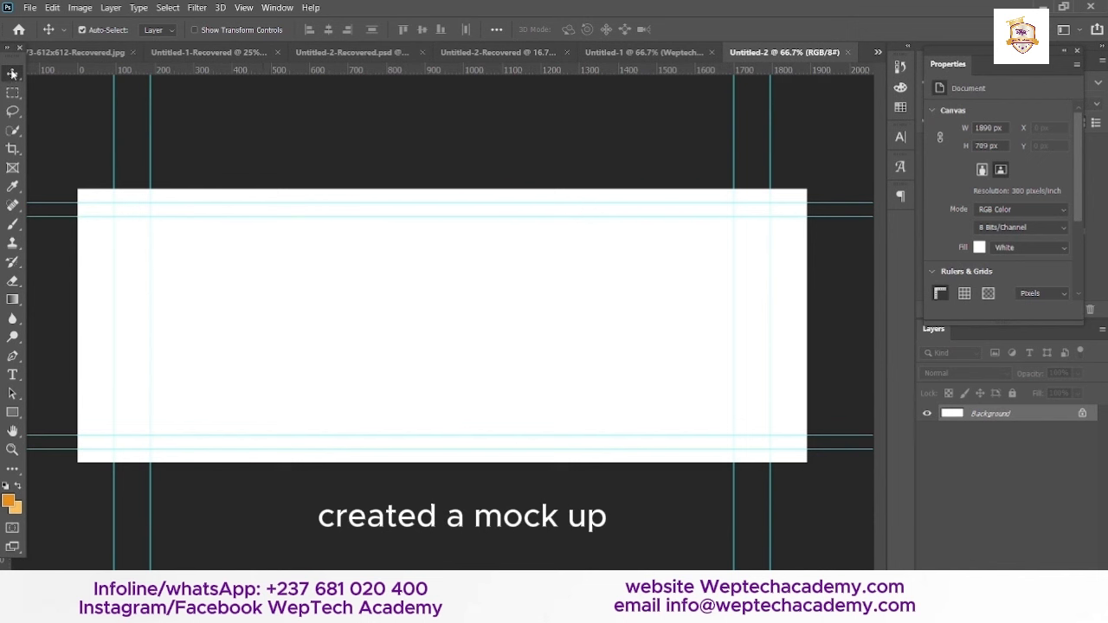
# Start opening a file and browse to the mockups folder on New Volume (D:).
pyautogui.click(30, 8)
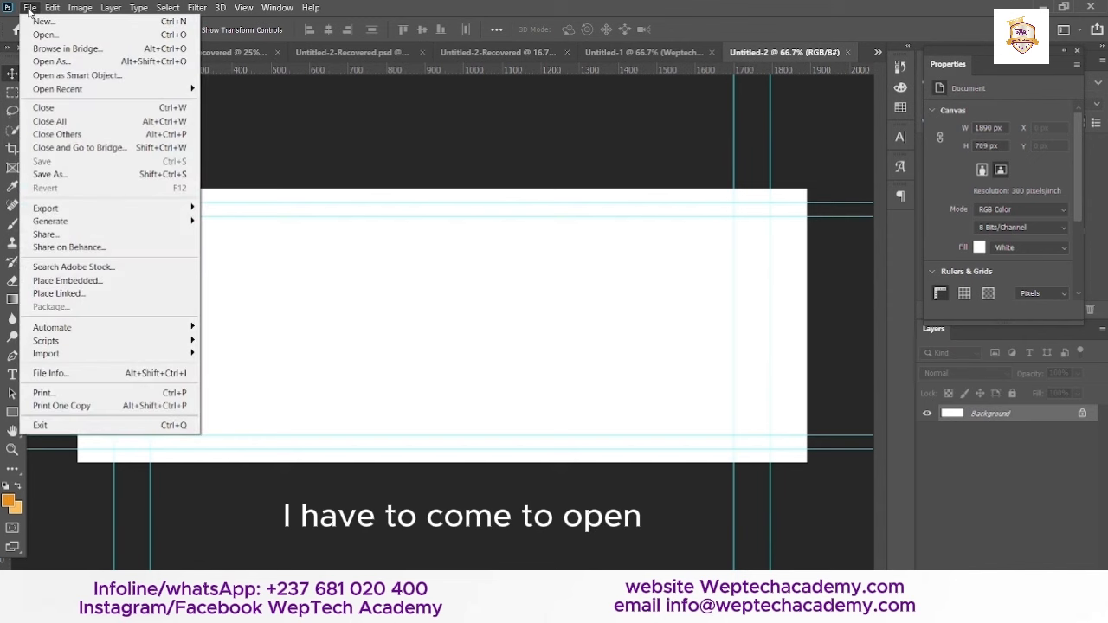
pyautogui.click(43, 34)
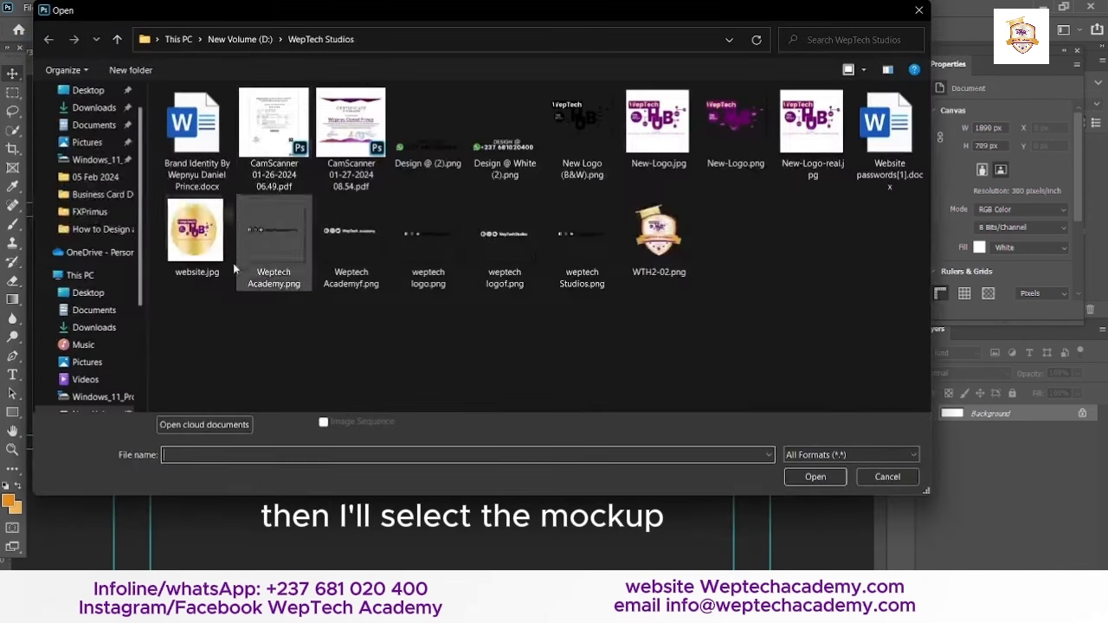
pyautogui.click(101, 198)
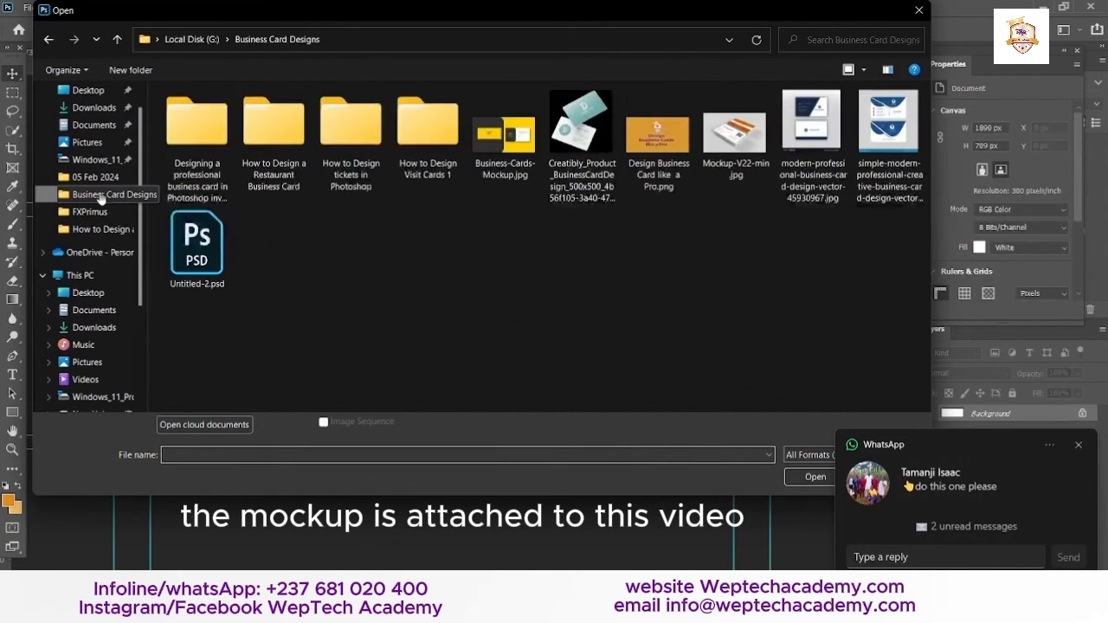
pyautogui.scroll(-2, 94, 346)
pyautogui.click(97, 329)
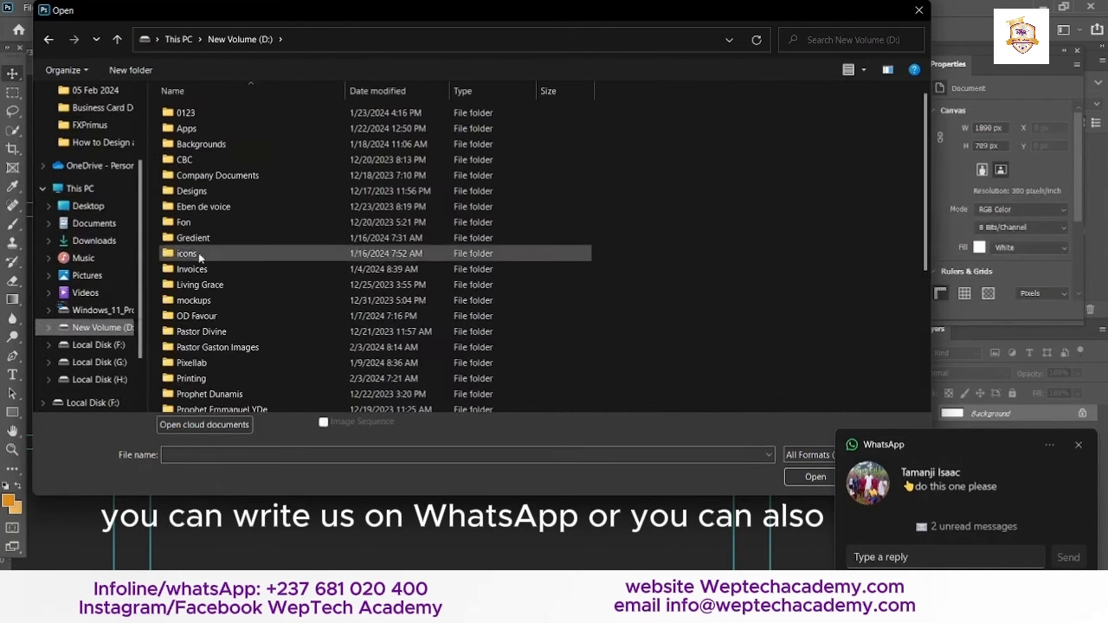
pyautogui.scroll(-5, 218, 212)
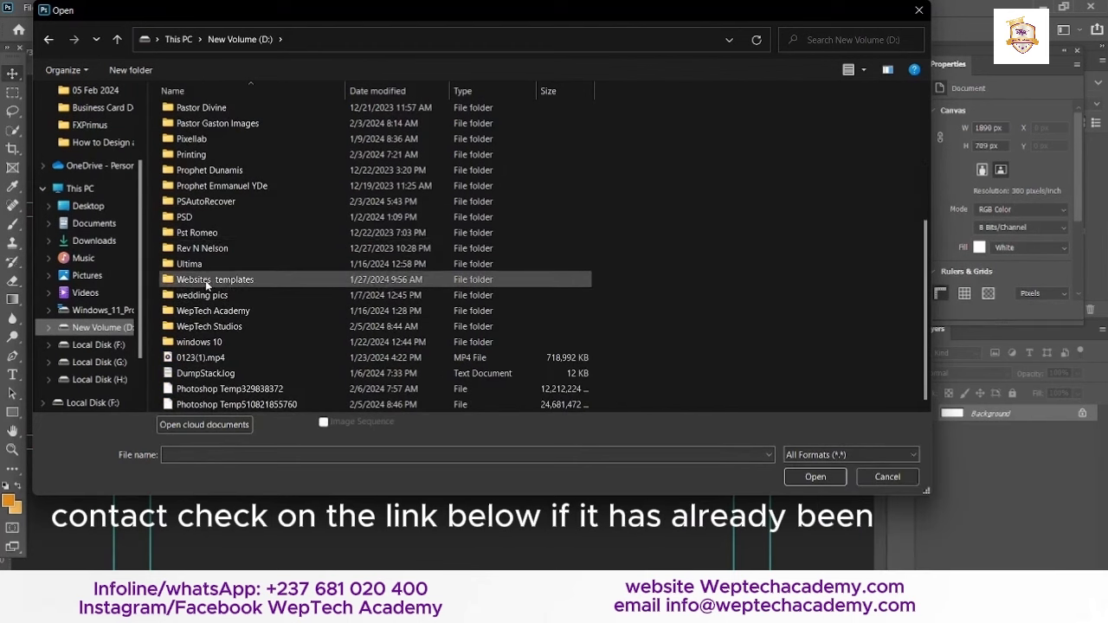
pyautogui.scroll(5, 206, 285)
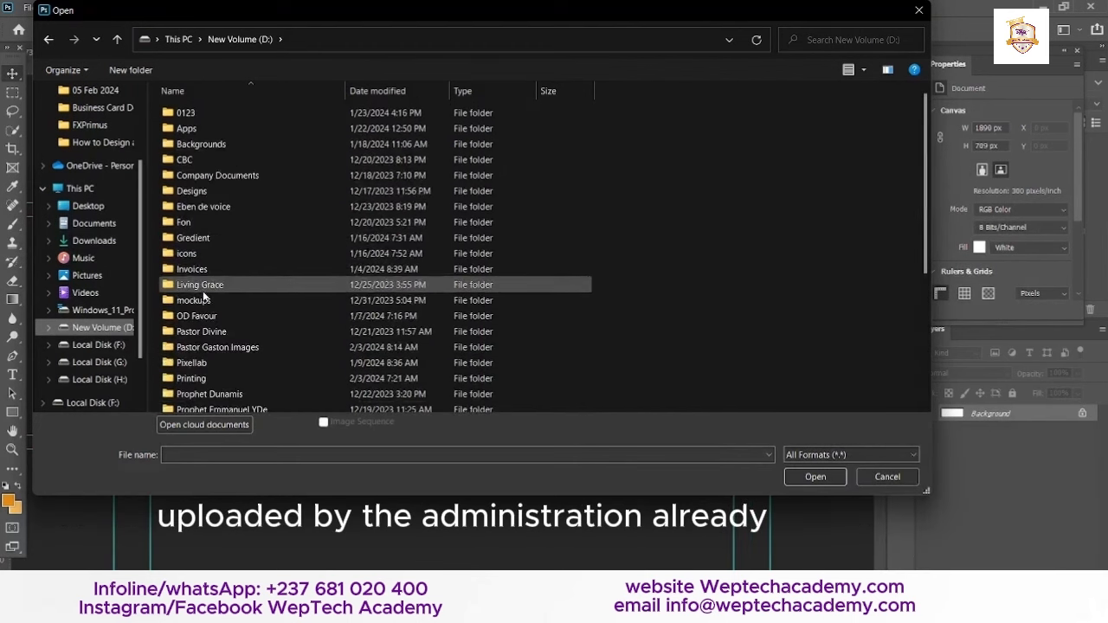
pyautogui.doubleClick(186, 300)
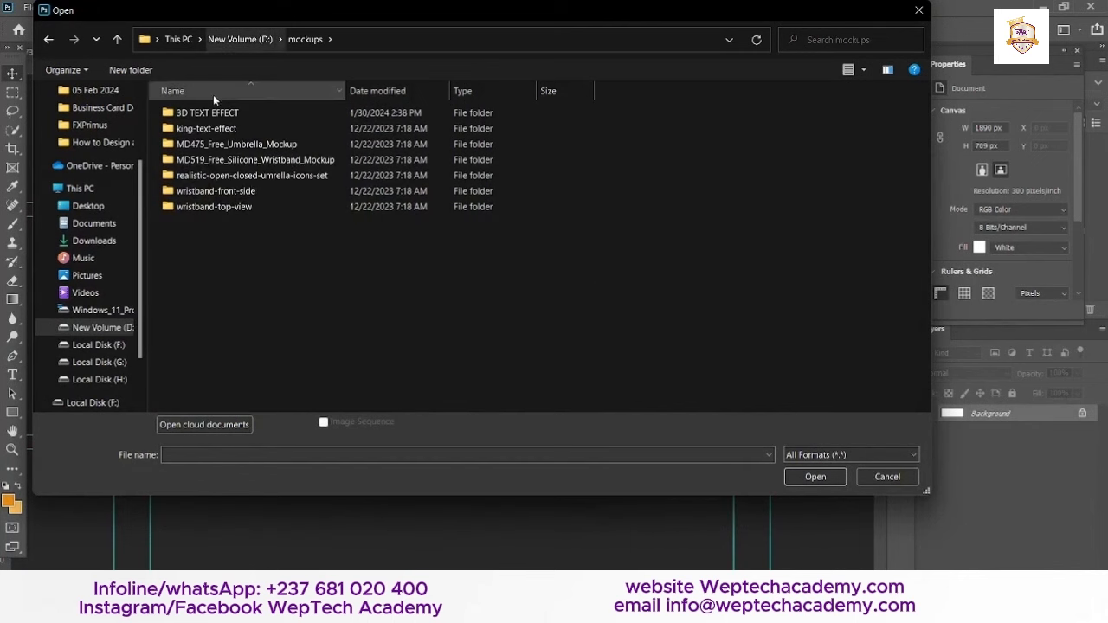
# Open the silver and gold text mockup 102.psd from 3D TEXT EFFECT > Text Mockups.
pyautogui.doubleClick(206, 115)
pyautogui.doubleClick(222, 161)
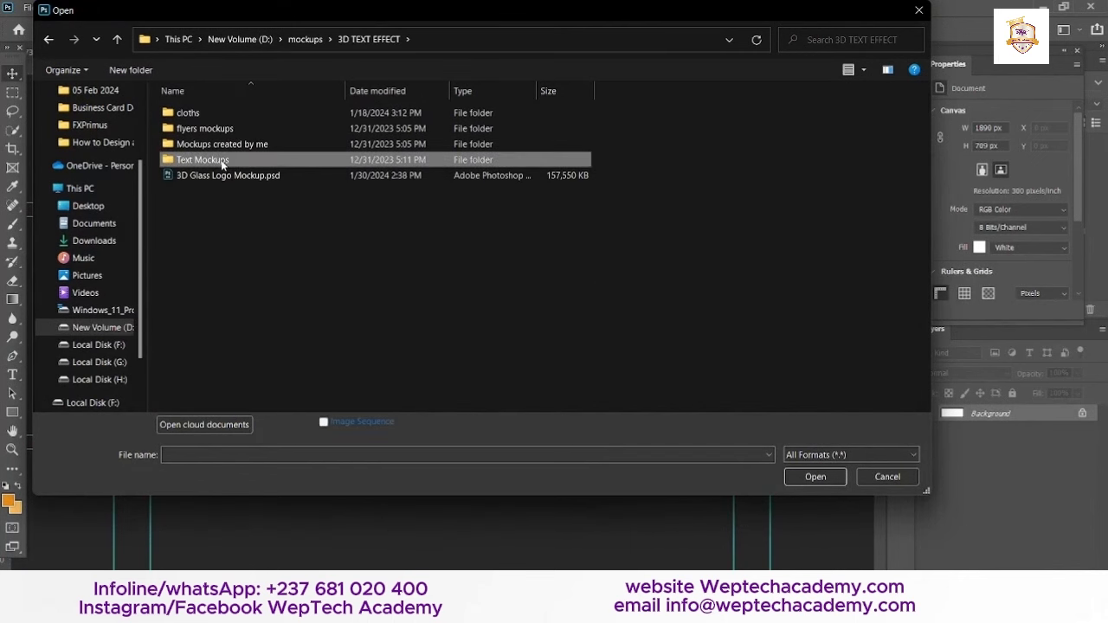
pyautogui.scroll(-15, 344, 244)
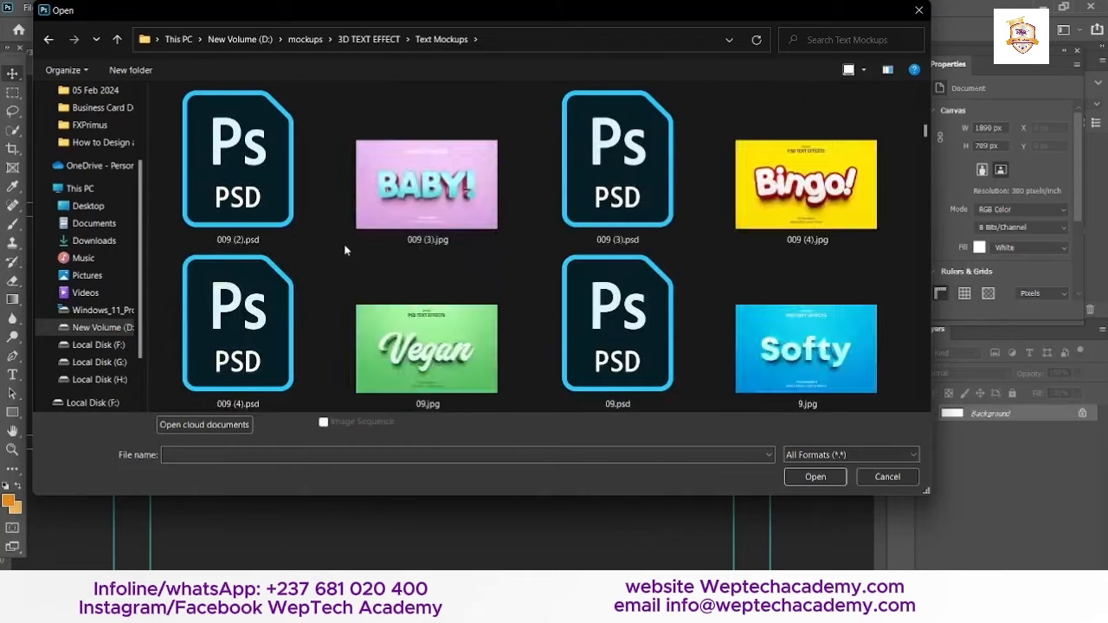
pyautogui.scroll(-3, 343, 245)
pyautogui.doubleClick(779, 191)
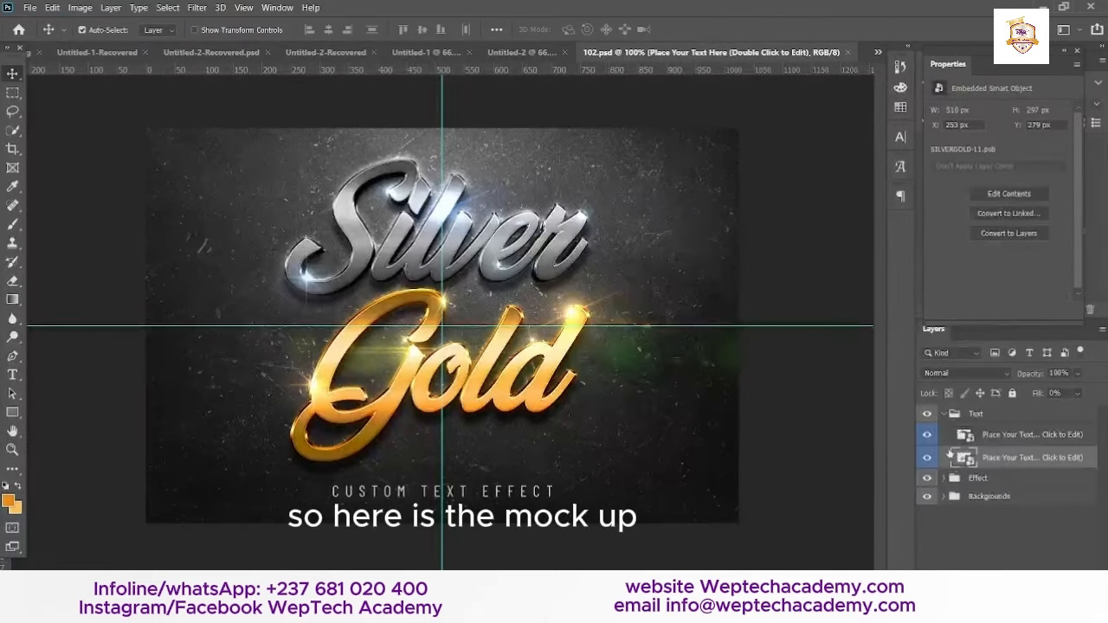
# Open the contents of the mockup's gold text smart object without resolving the missing font, and hide the Gold text layer.
pyautogui.doubleClick(965, 457)
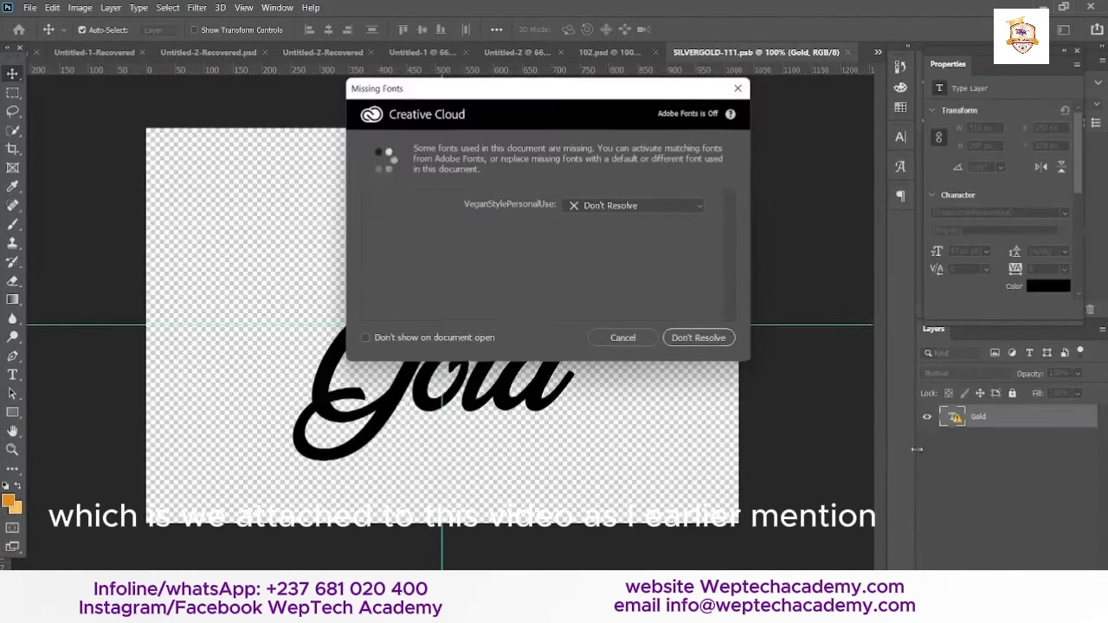
pyautogui.click(739, 92)
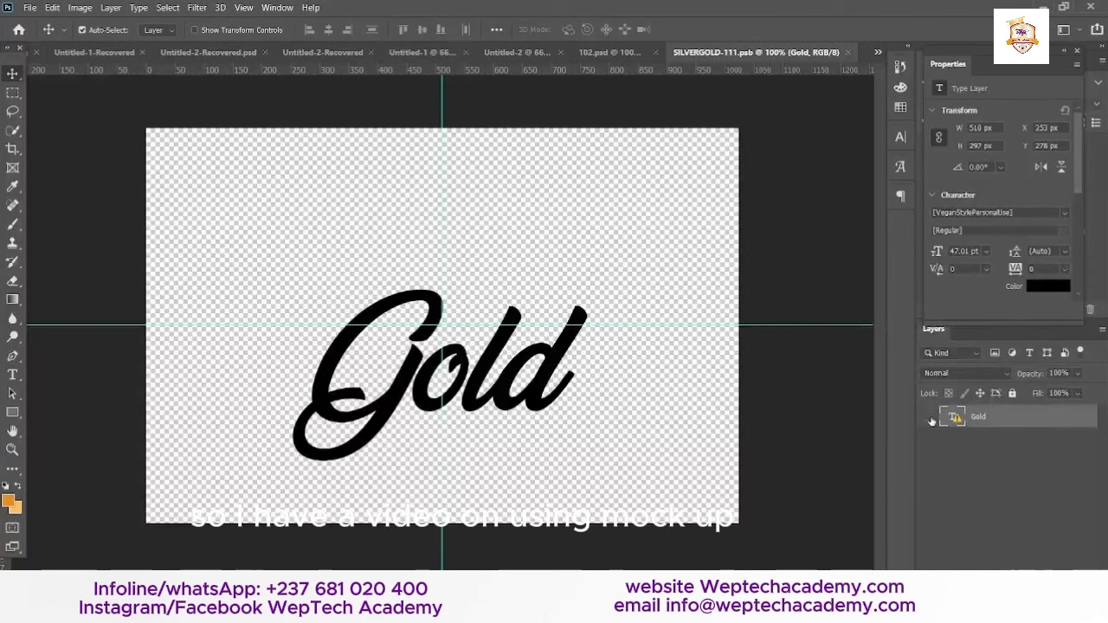
pyautogui.click(927, 417)
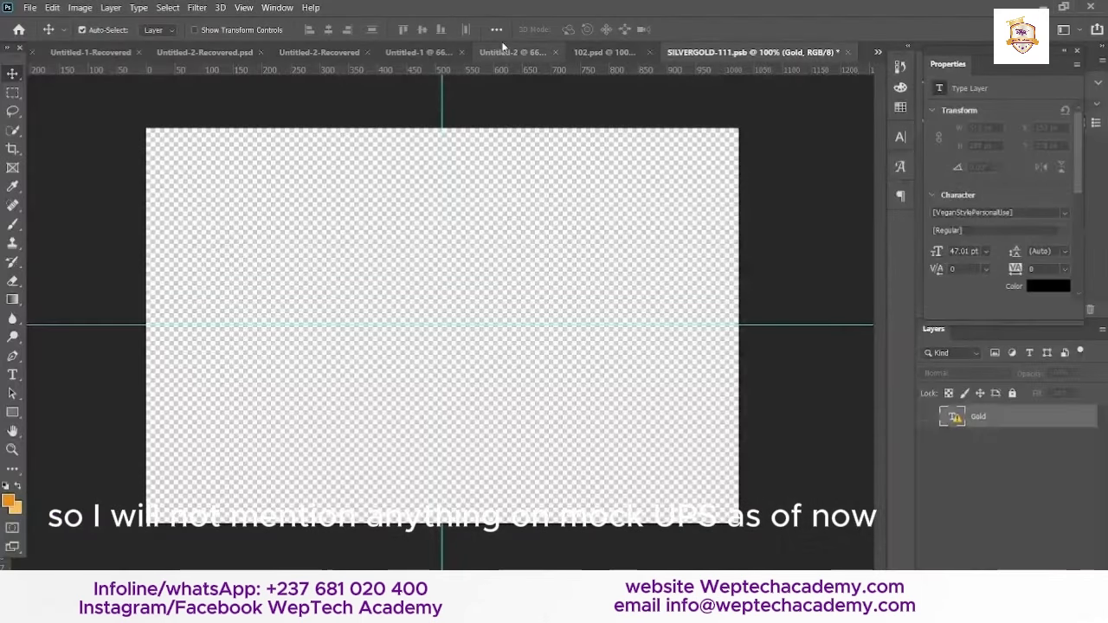
# Close the blank portrait document Untitled-2-Recovered.
pyautogui.click(564, 56)
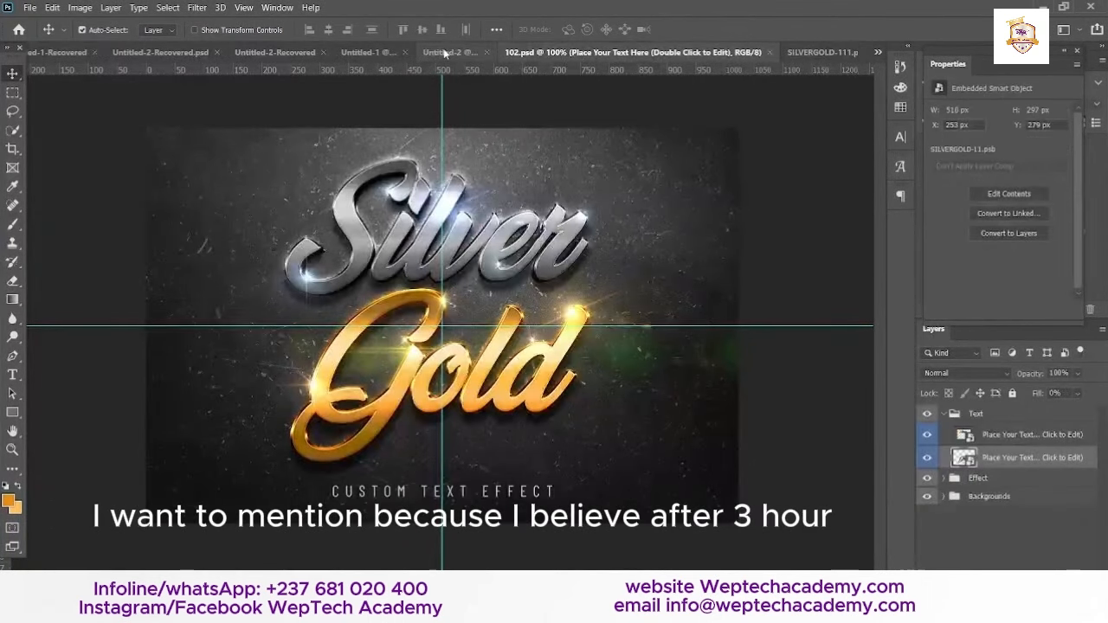
pyautogui.click(443, 47)
pyautogui.click(443, 48)
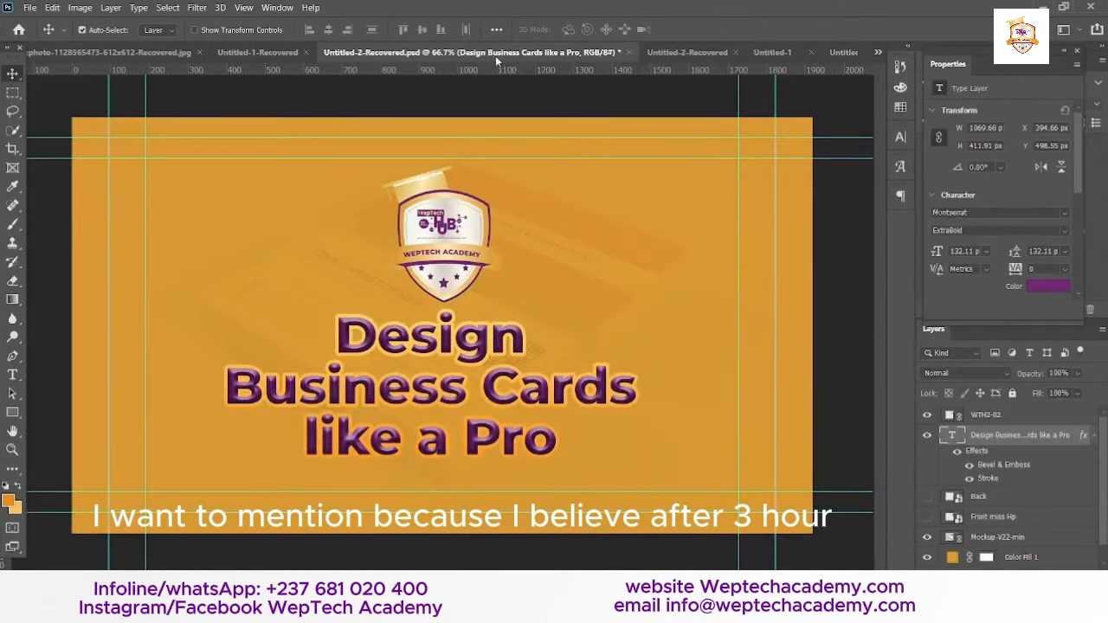
pyautogui.click(681, 54)
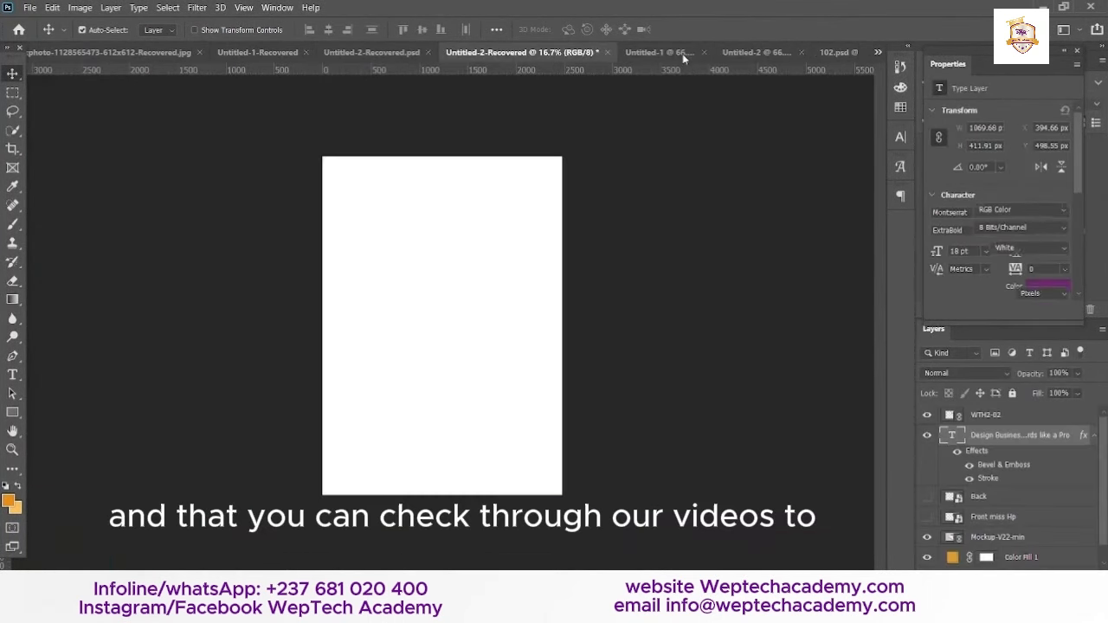
pyautogui.click(609, 52)
pyautogui.click(574, 235)
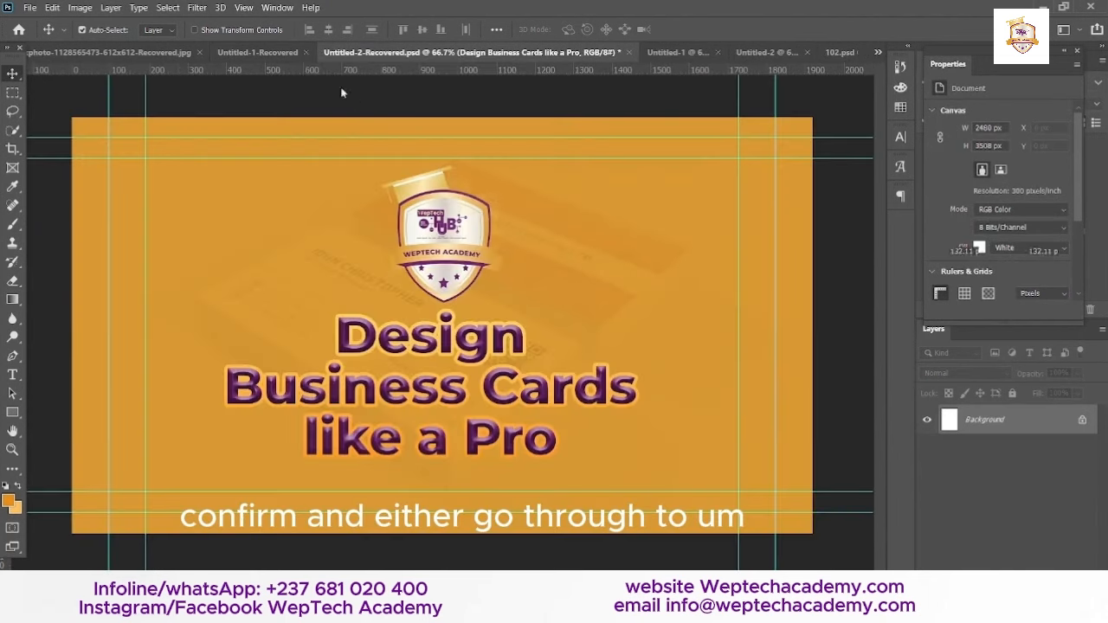
# In Untitled-1-Recovered, move the gold "Concert Dédicace" title from Artboard 1 onto Artboard 2.
pyautogui.click(253, 53)
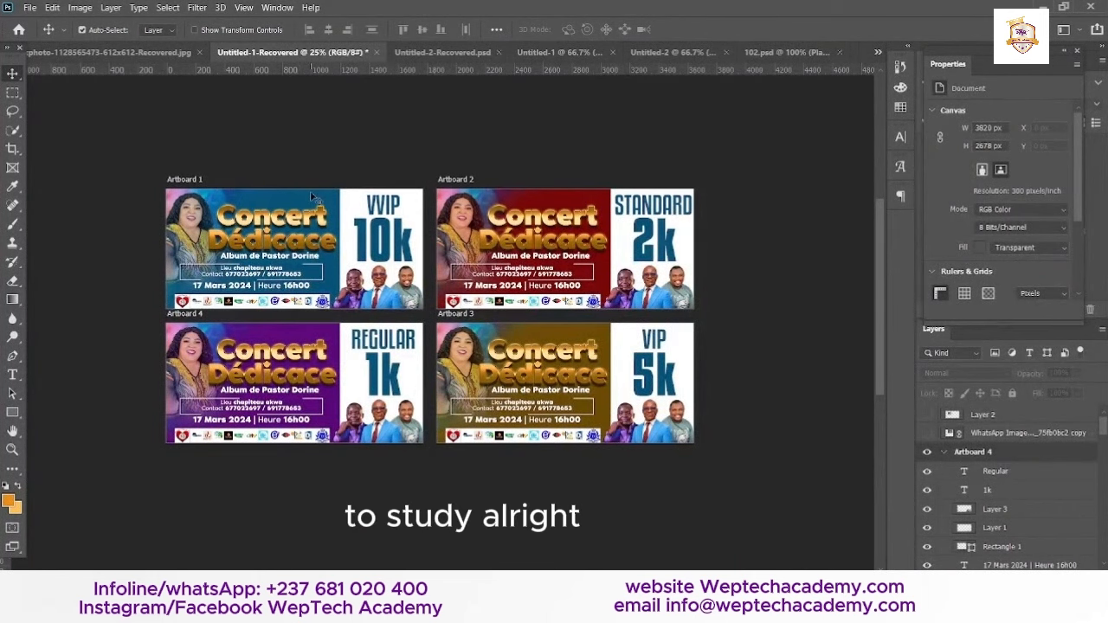
pyautogui.moveTo(276, 223); pyautogui.dragTo(619, 212)
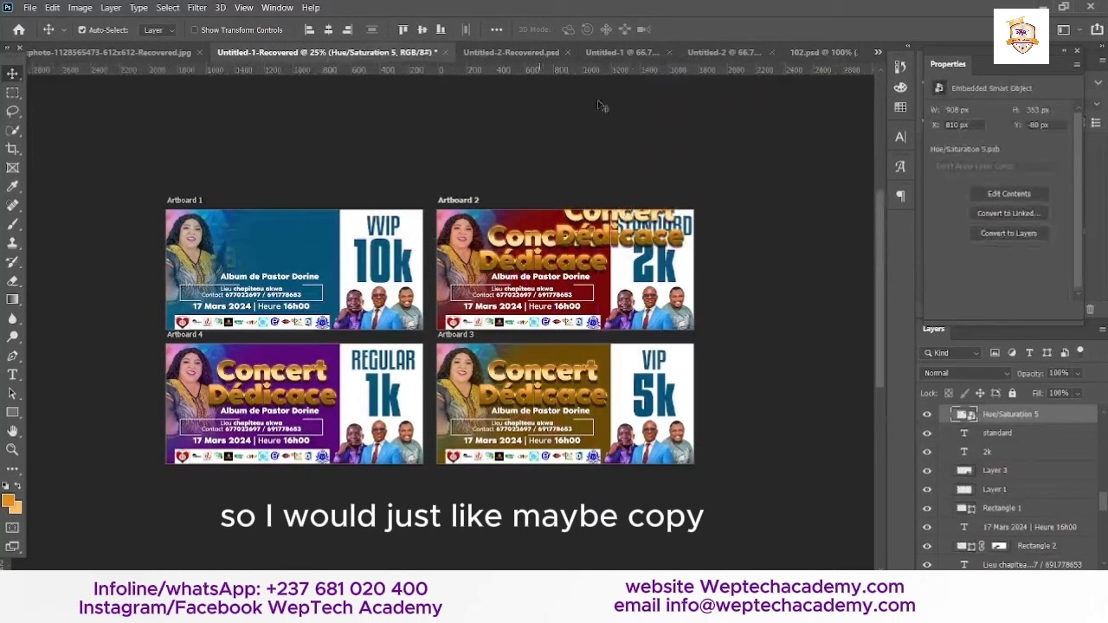
# In the gold text smart object of 102.psd, add the text "Concert" above the centre and start a second line.
pyautogui.click(818, 53)
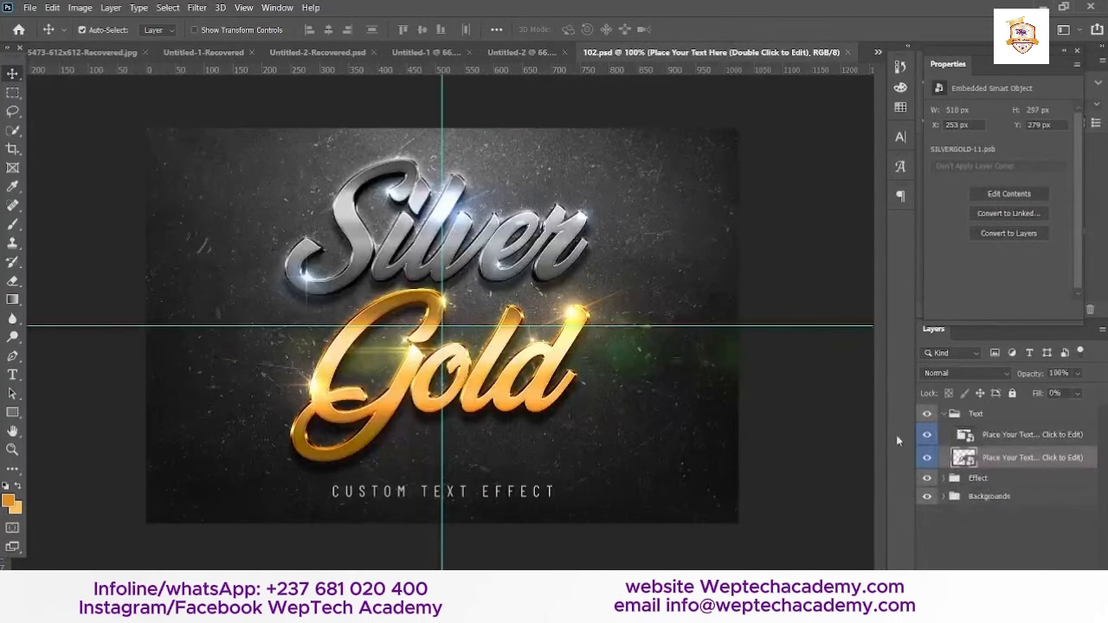
pyautogui.doubleClick(963, 457)
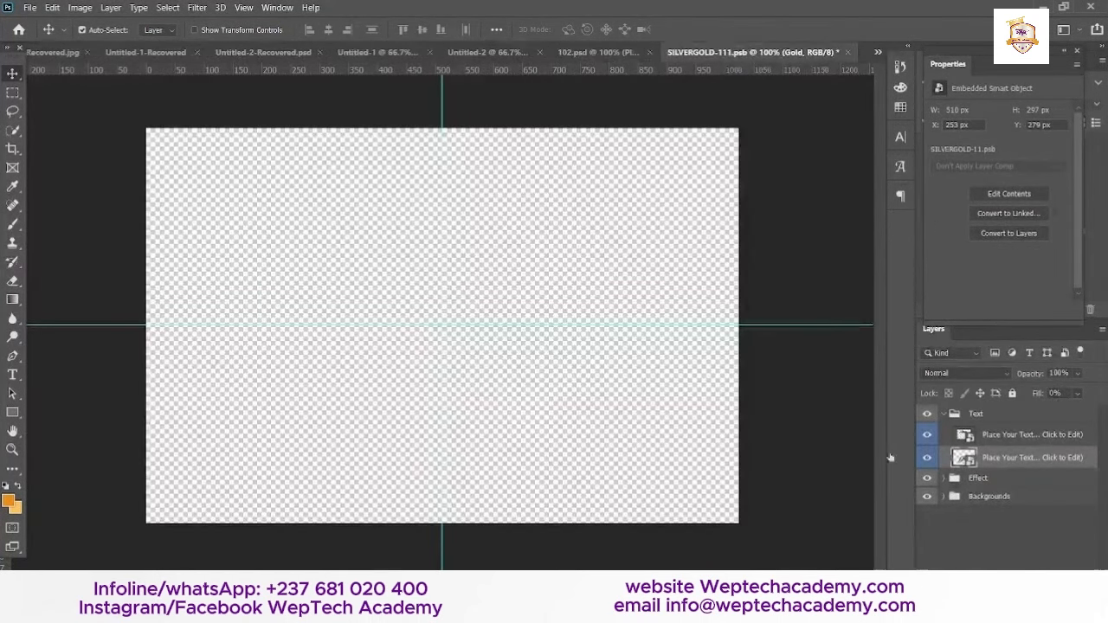
pyautogui.click(12, 374)
pyautogui.click(349, 273)
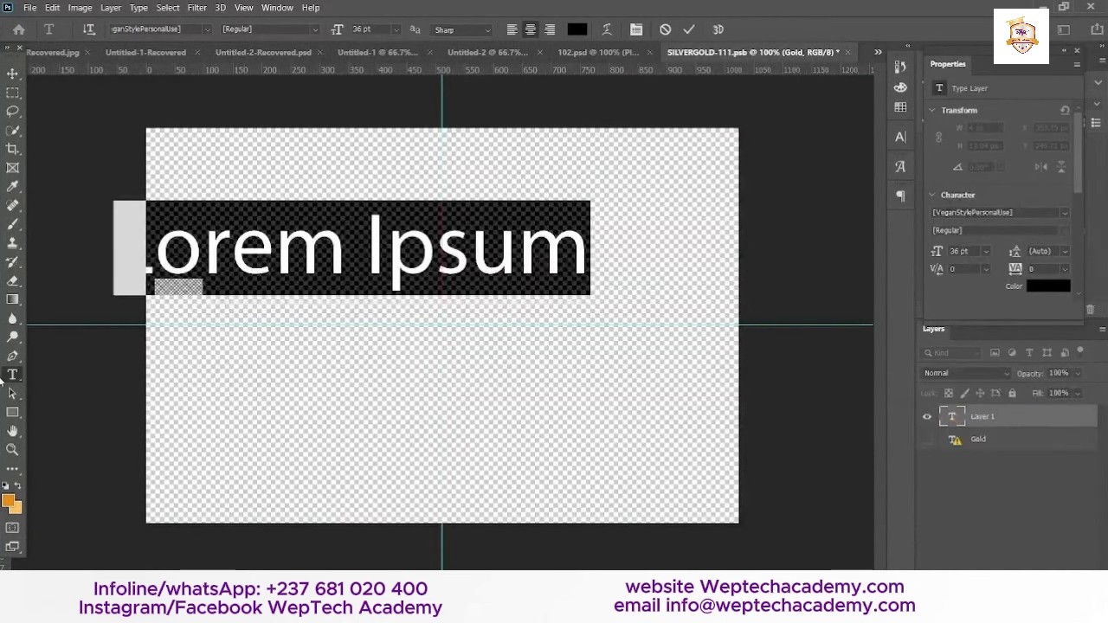
pyautogui.write('Con')
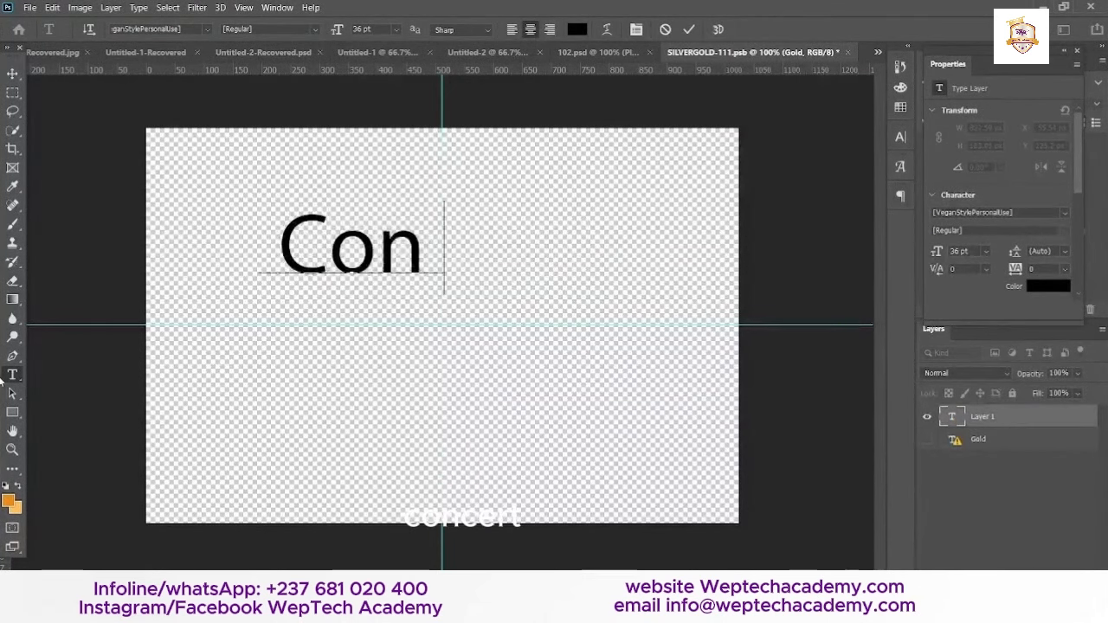
pyautogui.write('cert')
pyautogui.press('Return')
pyautogui.write('De')
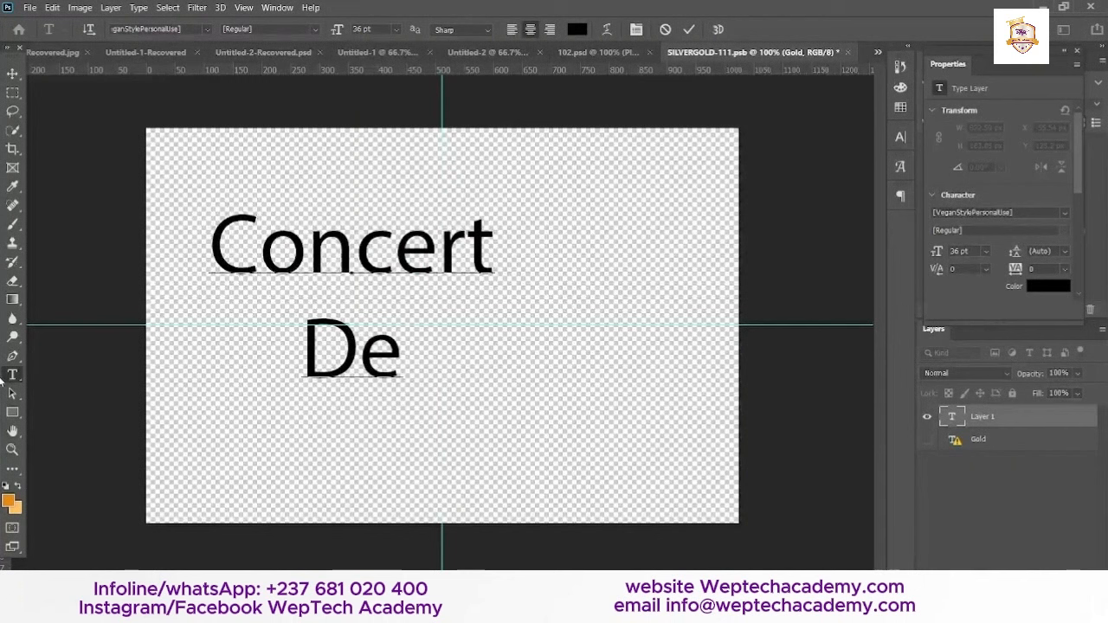
pyautogui.write('deca')
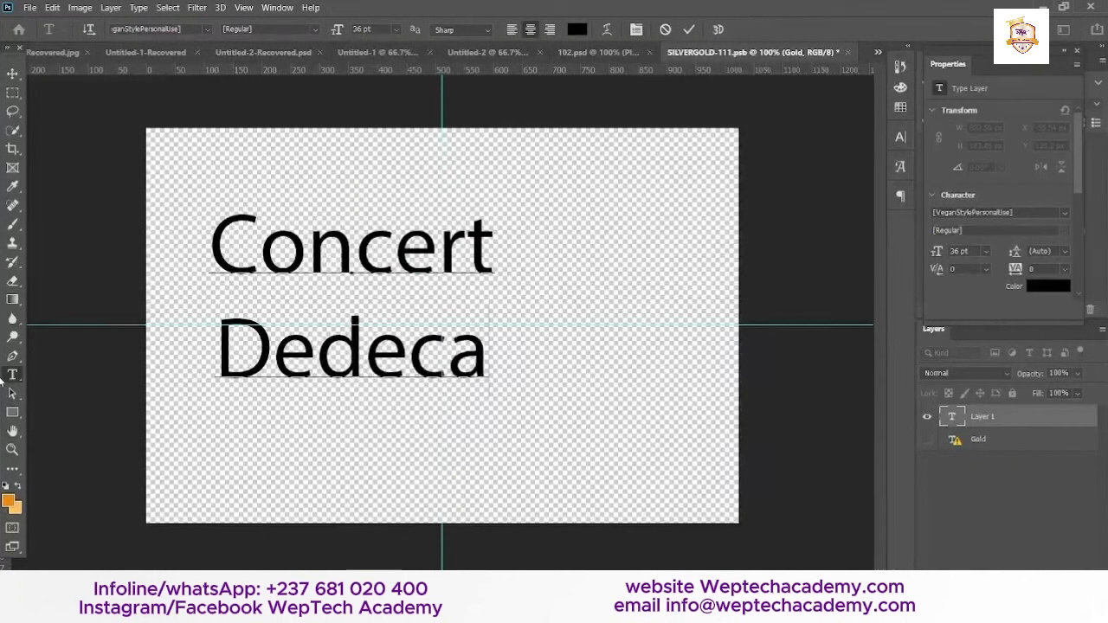
pyautogui.press('BackSpace')
pyautogui.press('BackSpace')
pyautogui.press('BackSpace')
pyautogui.press('BackSpace')
pyautogui.press('BackSpace')
pyautogui.press('BackSpace')
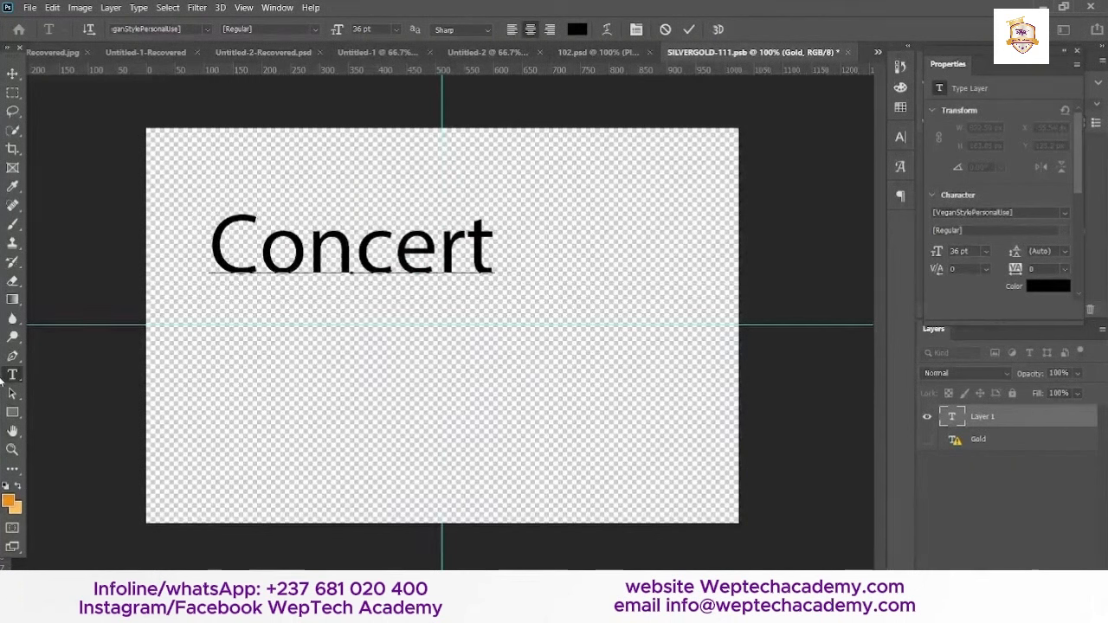
pyautogui.press('BackSpace')
pyautogui.write('De')
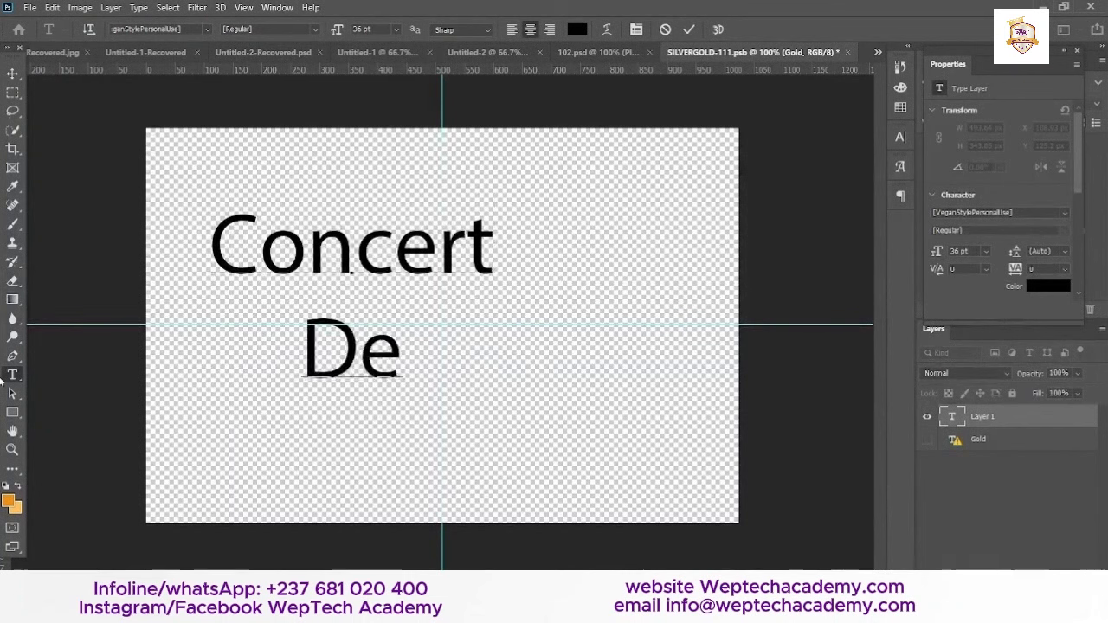
pyautogui.press('BackSpace')
pyautogui.press('BackSpace')
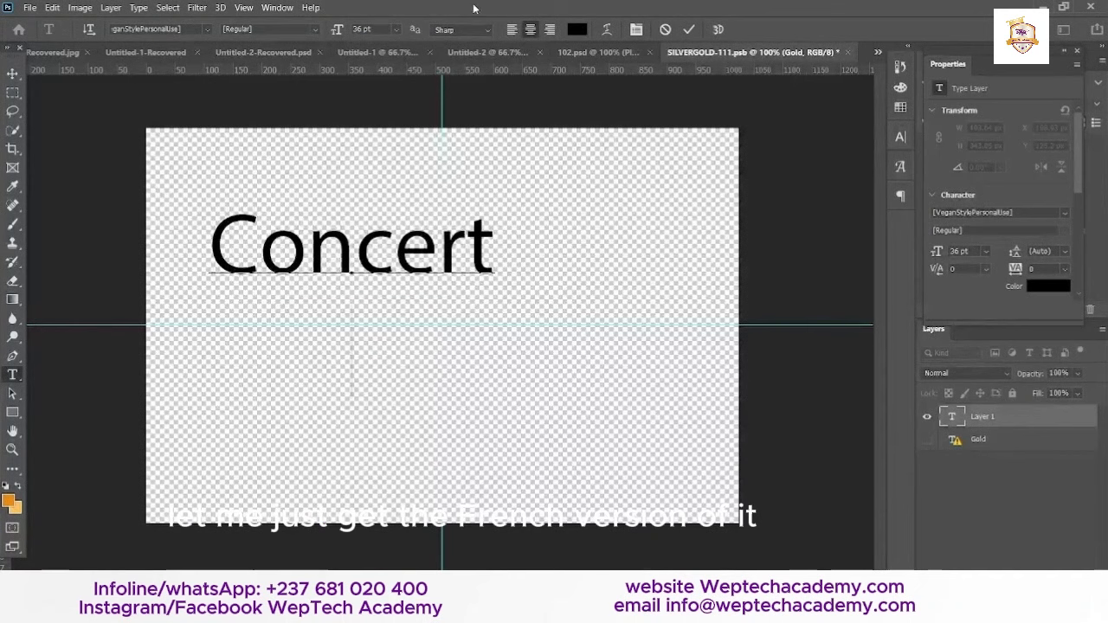
# Close the orange thumbnail document Untitled-1 without saving, accepting the font substitution for the edited text.
pyautogui.click(355, 52)
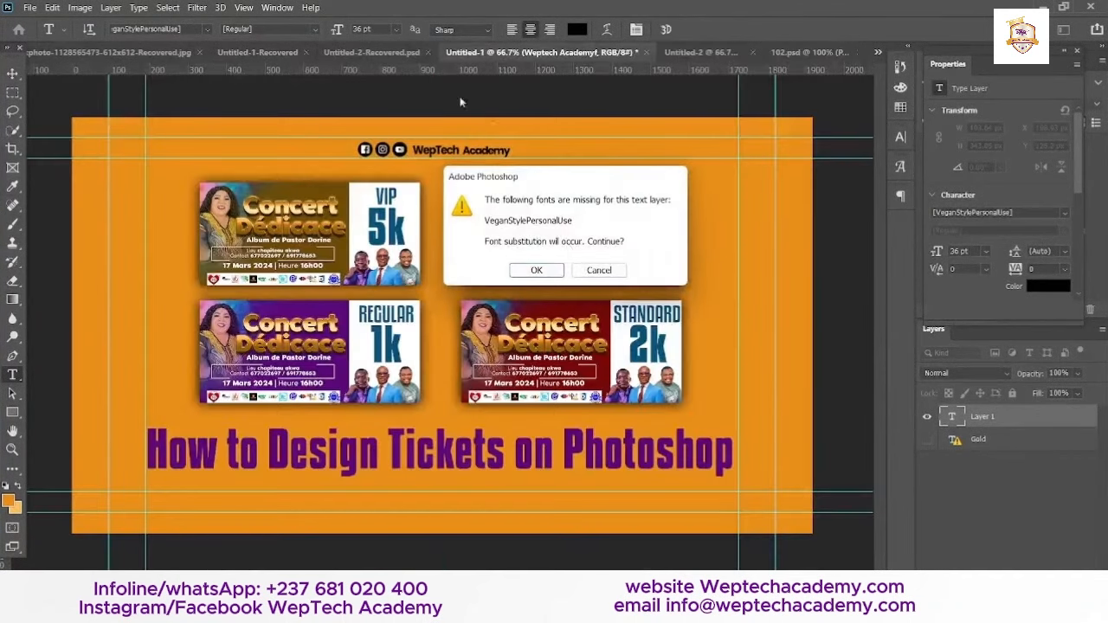
pyautogui.click(536, 270)
pyautogui.click(649, 53)
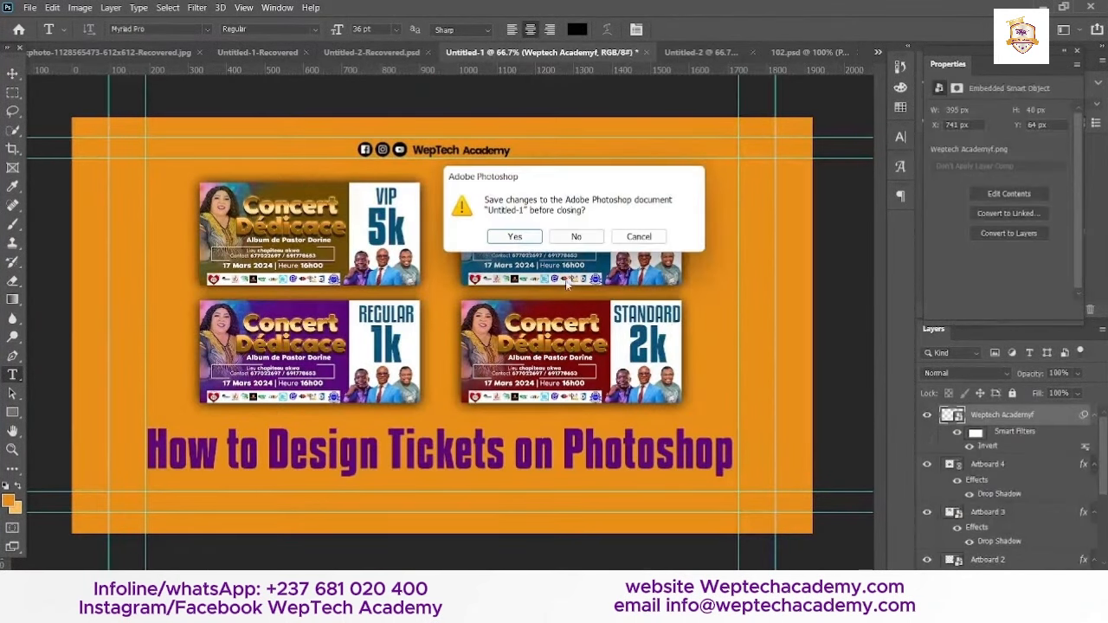
pyautogui.click(557, 240)
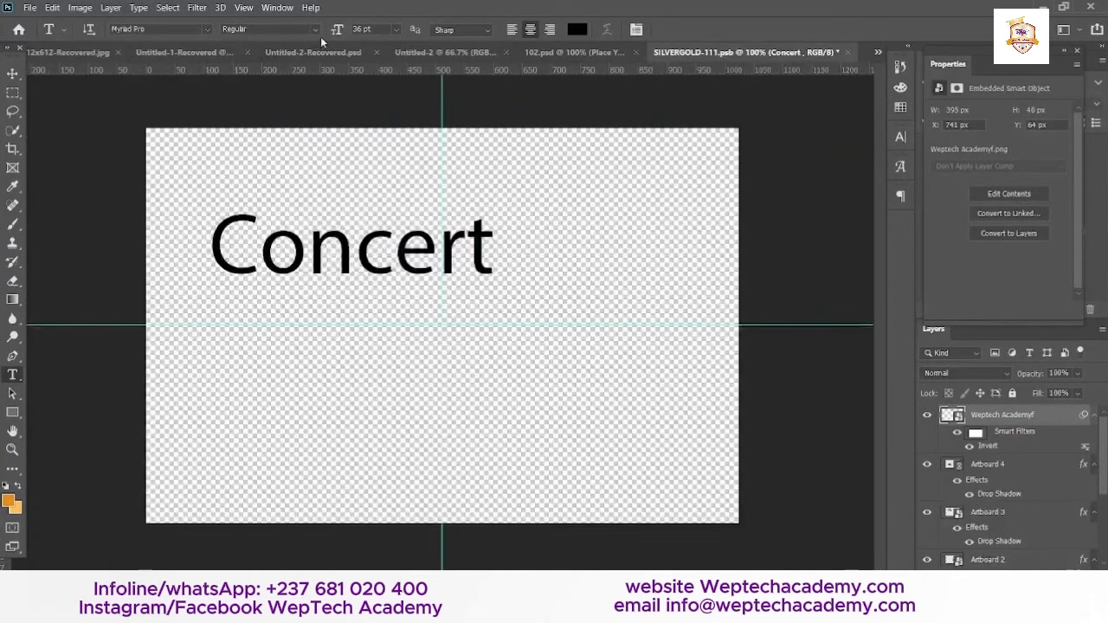
# Close the business card document Untitled-2-Recovered.psd without saving its changes.
pyautogui.click(372, 53)
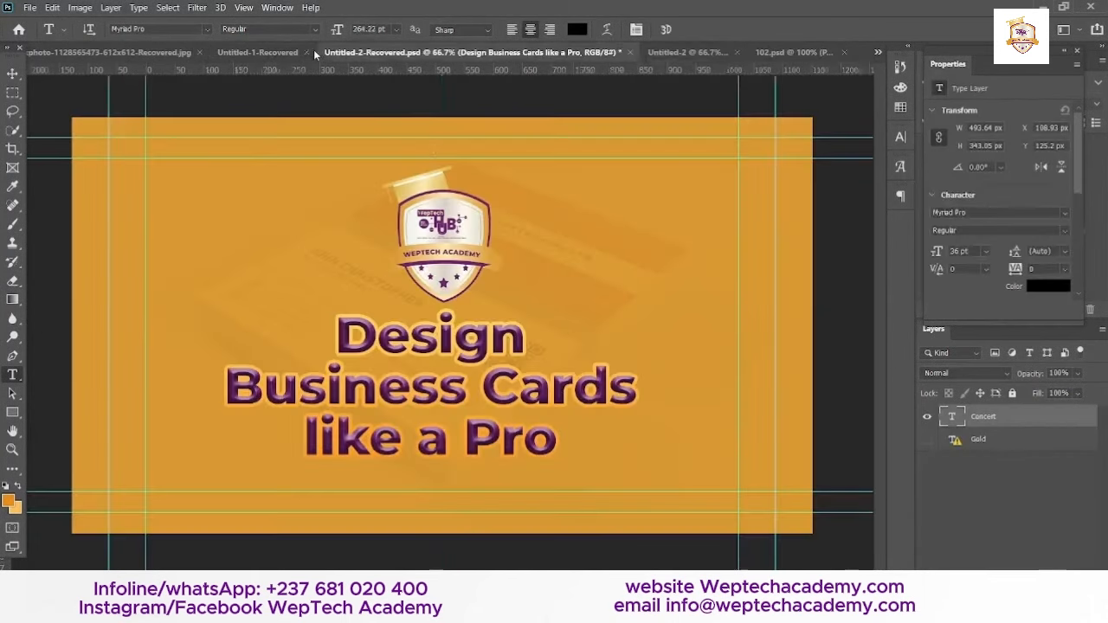
pyautogui.click(628, 52)
pyautogui.click(575, 235)
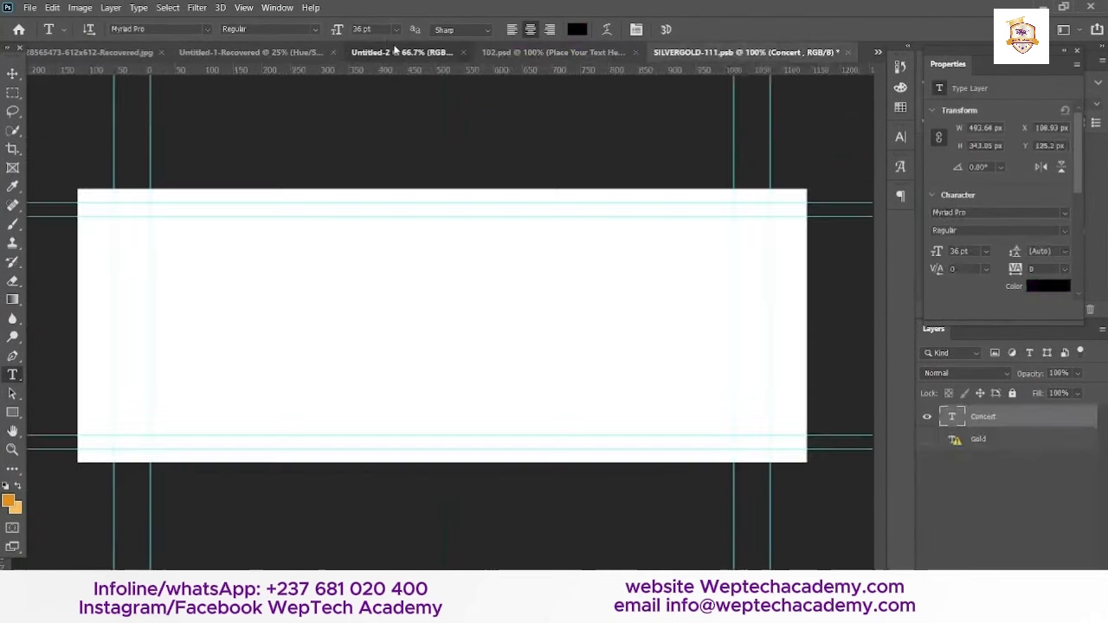
# Copy the gold "Concert Dédicace" title from Artboard 2 of Untitled-1-Recovered into SILVERGOLD-111.psb, below the "Concert" text, as a spelling reference.
pyautogui.click(394, 52)
pyautogui.click(251, 52)
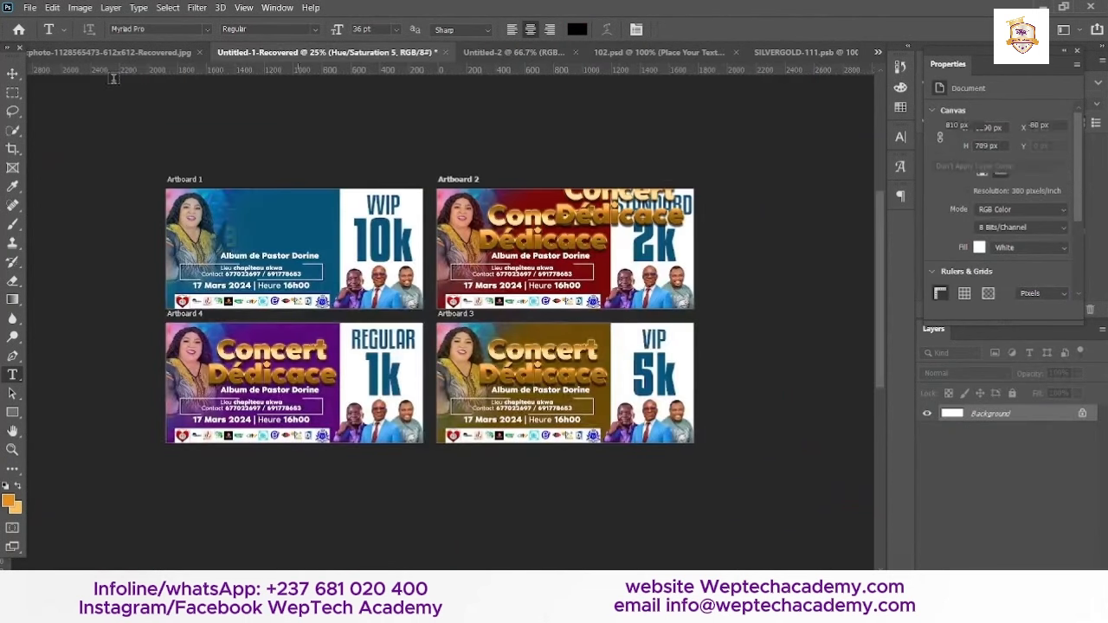
pyautogui.click(13, 73)
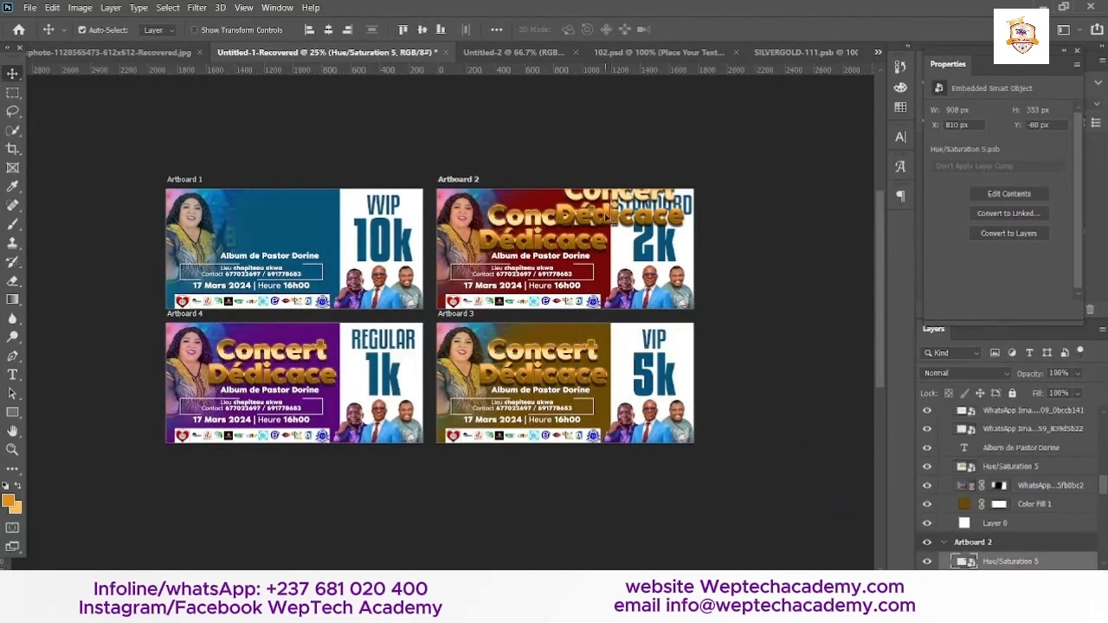
pyautogui.click(790, 52)
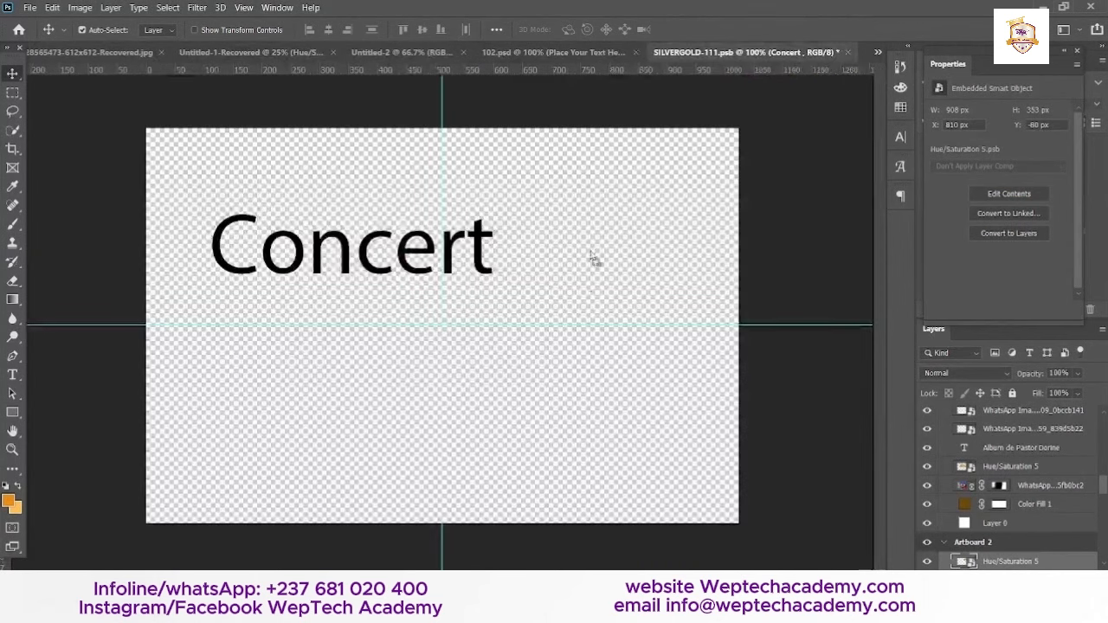
pyautogui.moveTo(442, 257); pyautogui.dragTo(275, 297)
pyautogui.moveTo(551, 251); pyautogui.dragTo(381, 394)
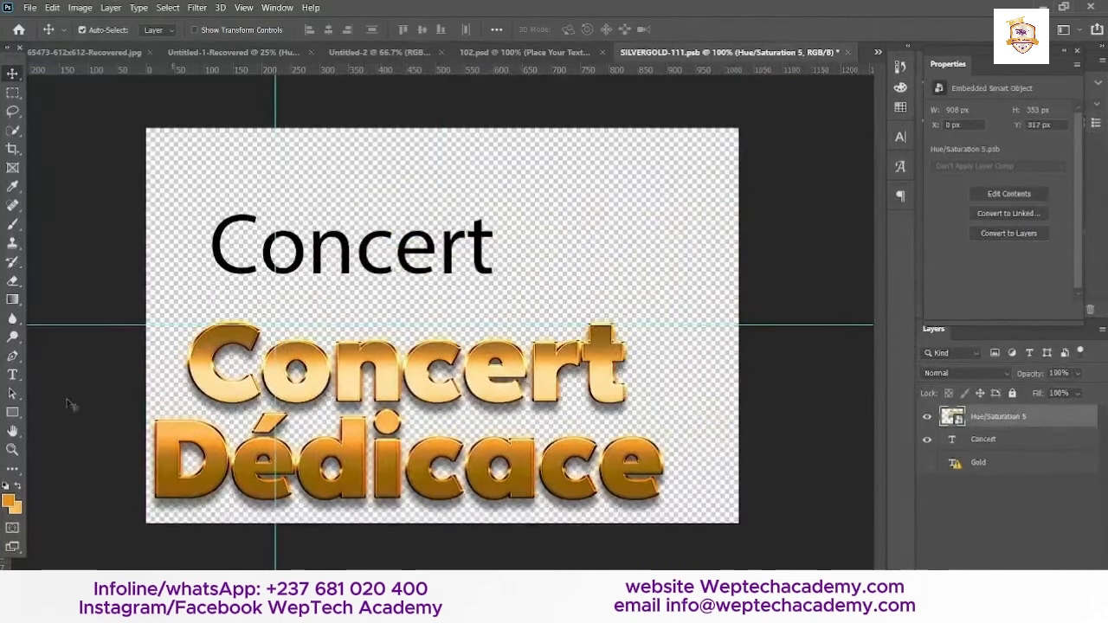
# Add "Dedicace" as the second line of the black "Concert" text and commit the text.
pyautogui.click(12, 374)
pyautogui.click(476, 247)
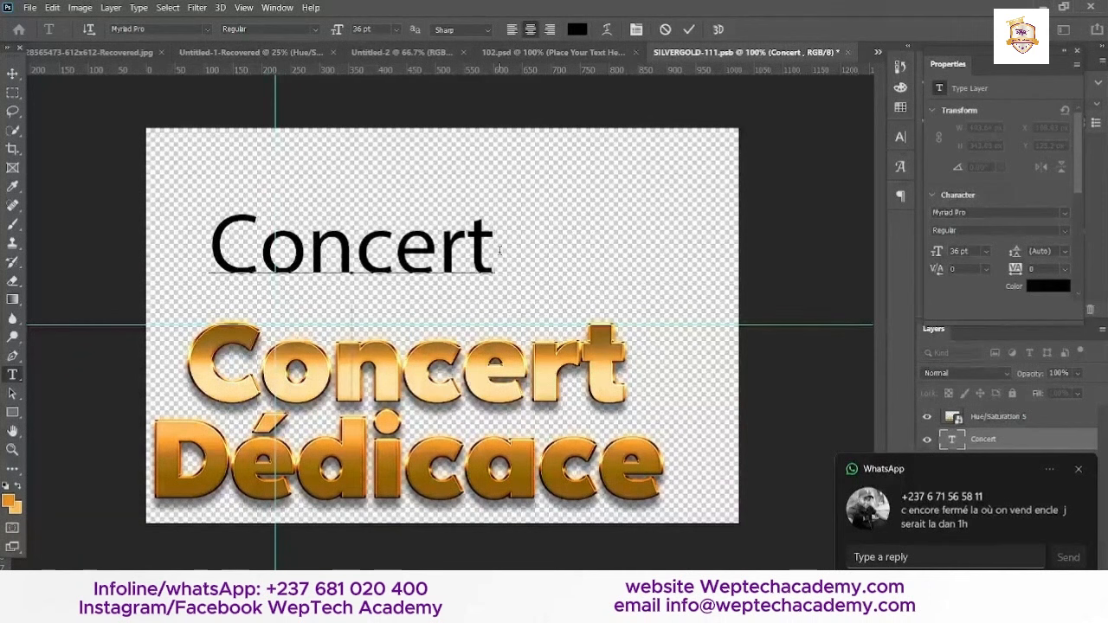
pyautogui.press('Return')
pyautogui.write('De')
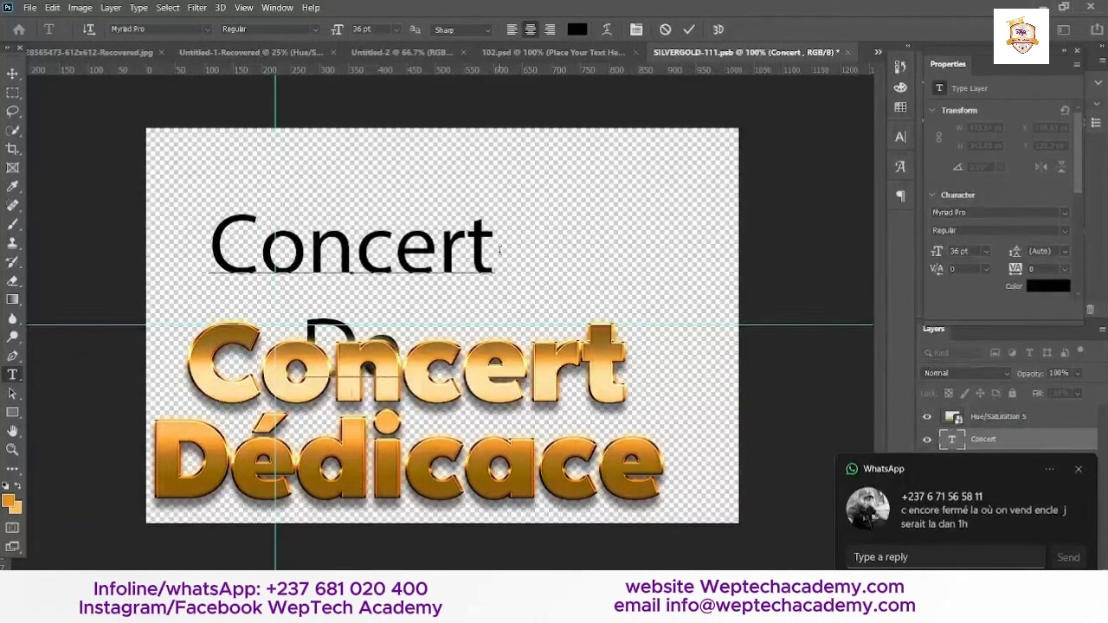
pyautogui.write('dica')
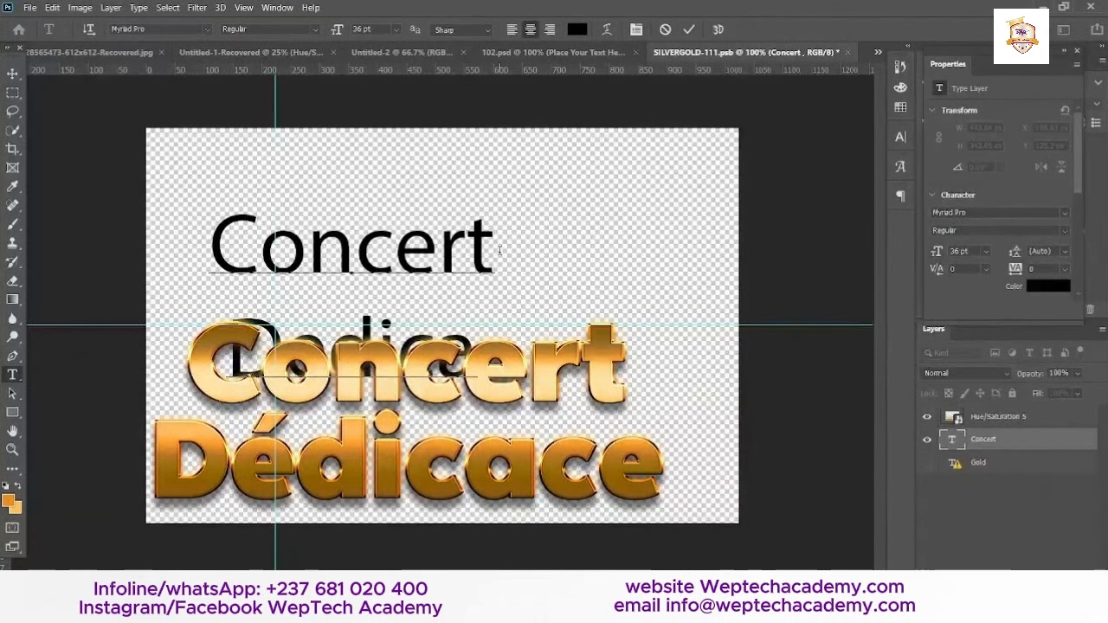
pyautogui.press('BackSpace')
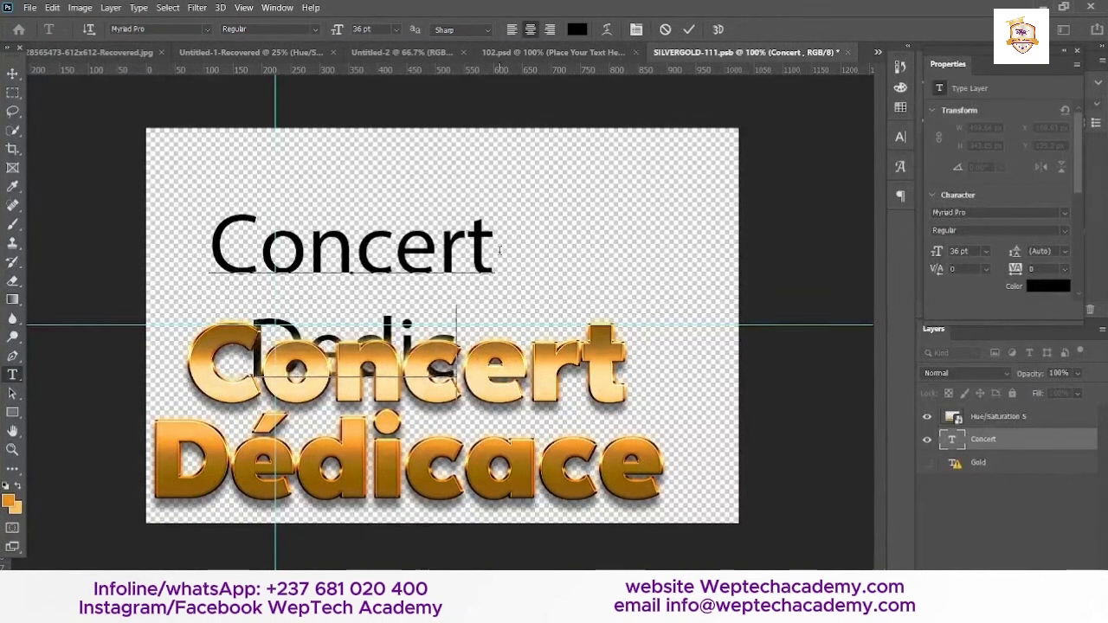
pyautogui.write('ace')
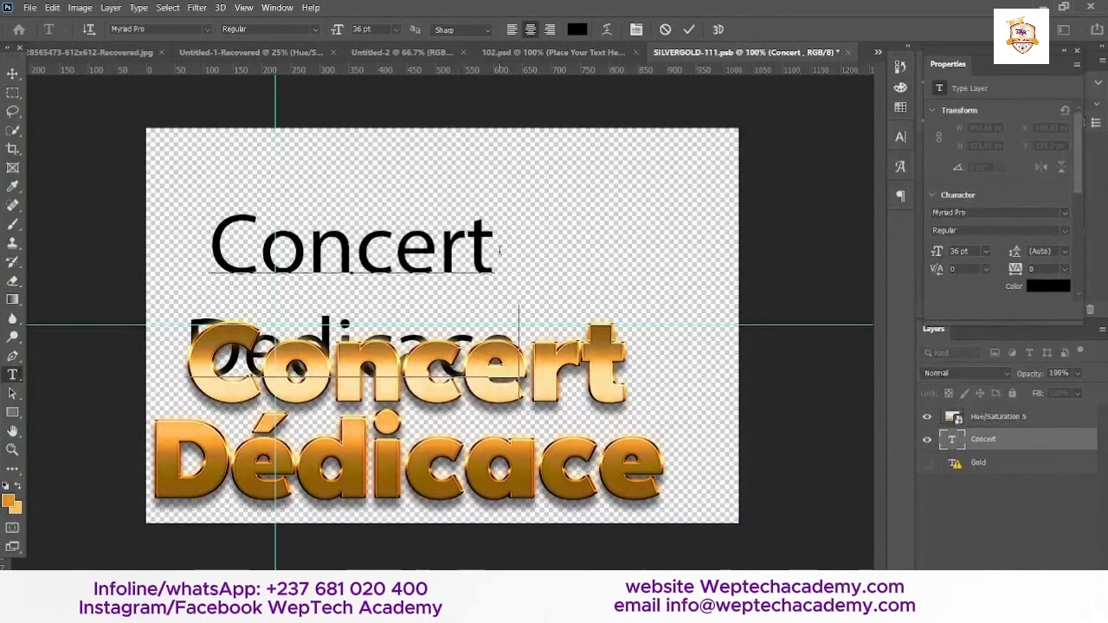
pyautogui.click(12, 73)
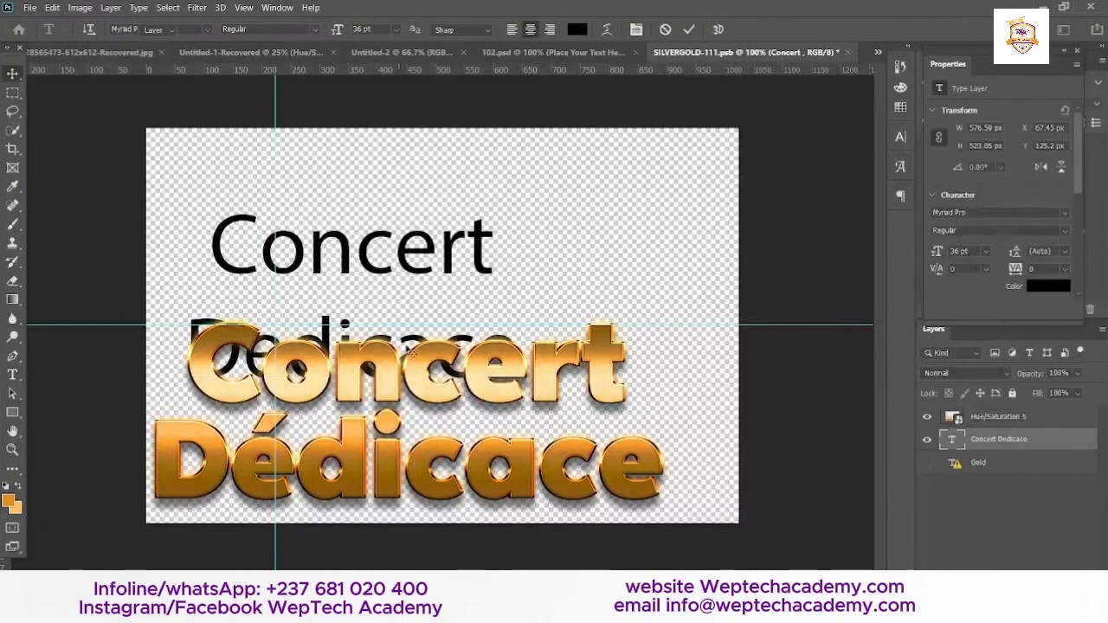
# Delete the gold reference title from SILVERGOLD-111.psb.
pyautogui.click(814, 350)
pyautogui.press('Delete')
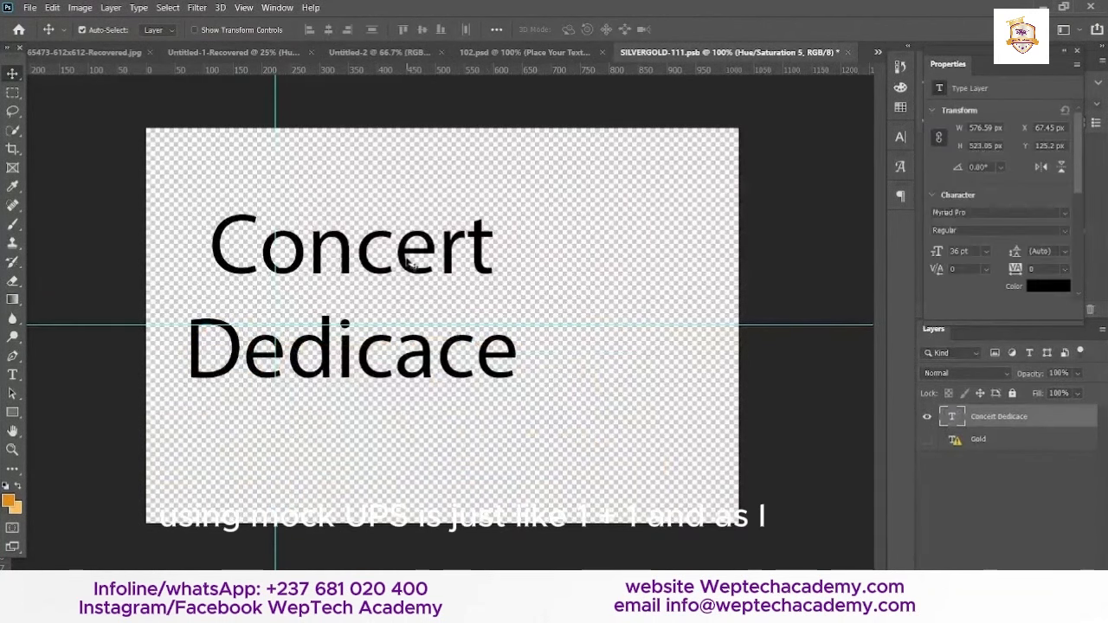
# Format the "Concert Dedicace" text in Noir Pro Heavy with 30 pt leading.
pyautogui.click(1066, 212)
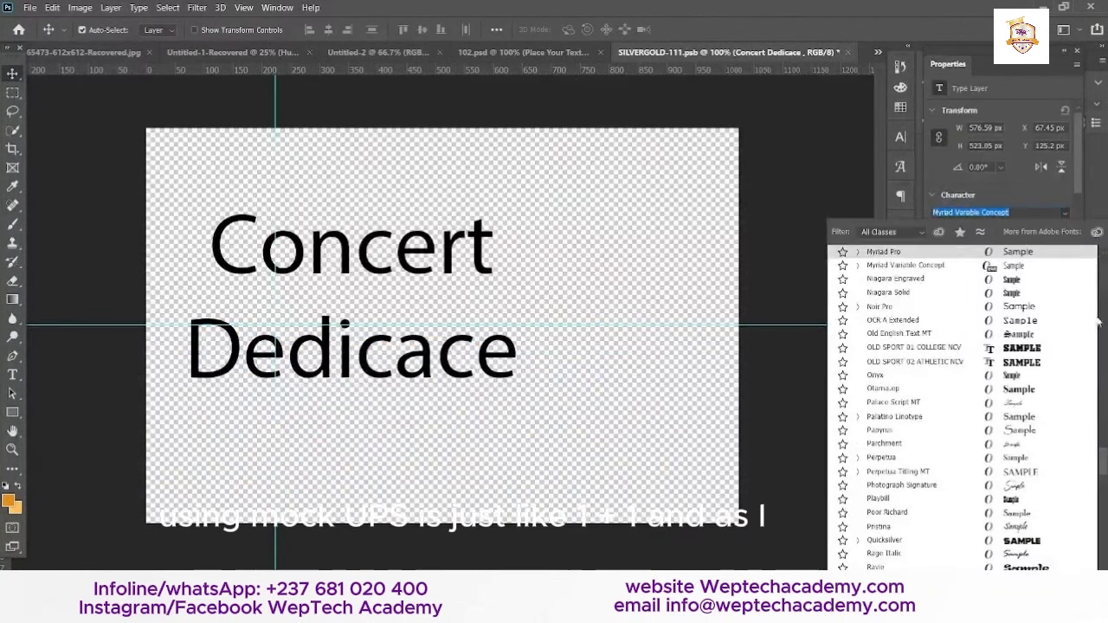
pyautogui.scroll(-5, 1103, 311)
pyautogui.moveTo(1102, 311); pyautogui.dragTo(1102, 258)
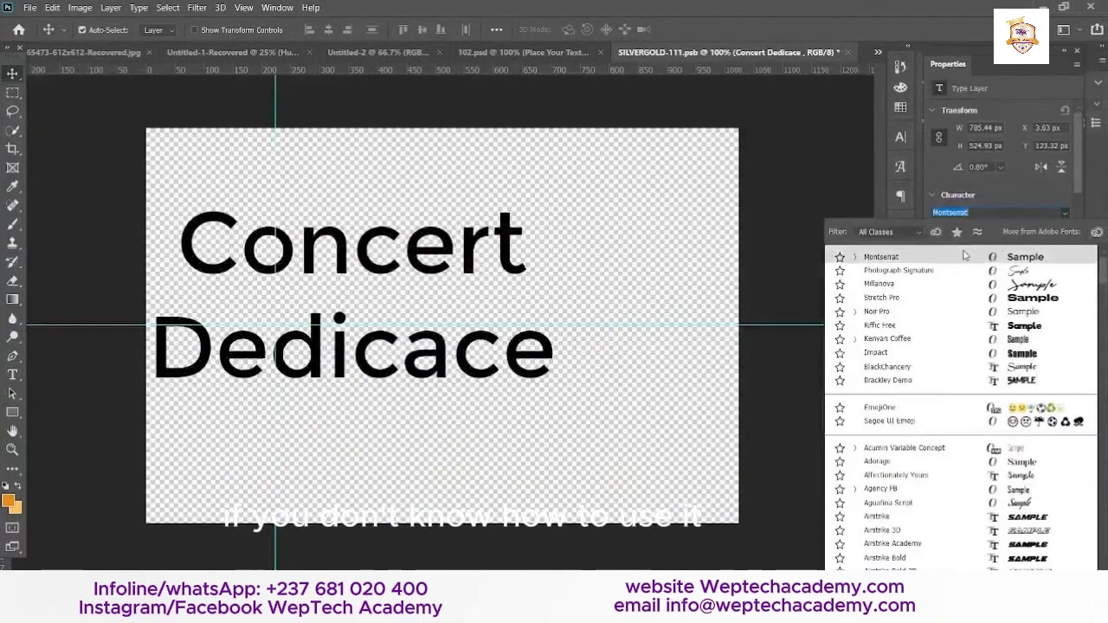
pyautogui.click(901, 313)
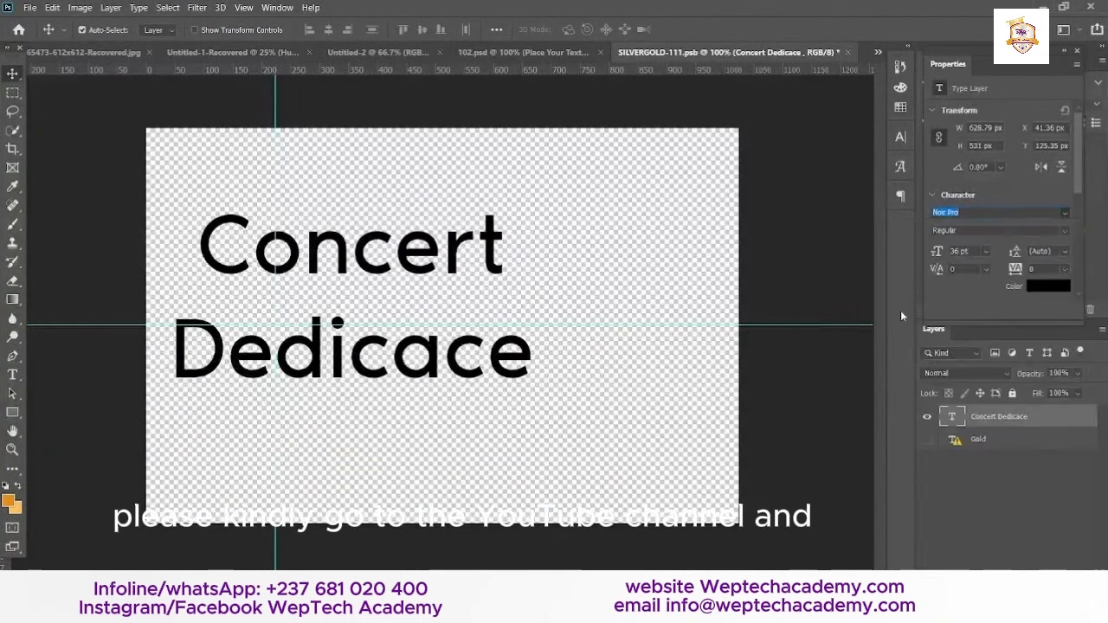
pyautogui.click(1064, 251)
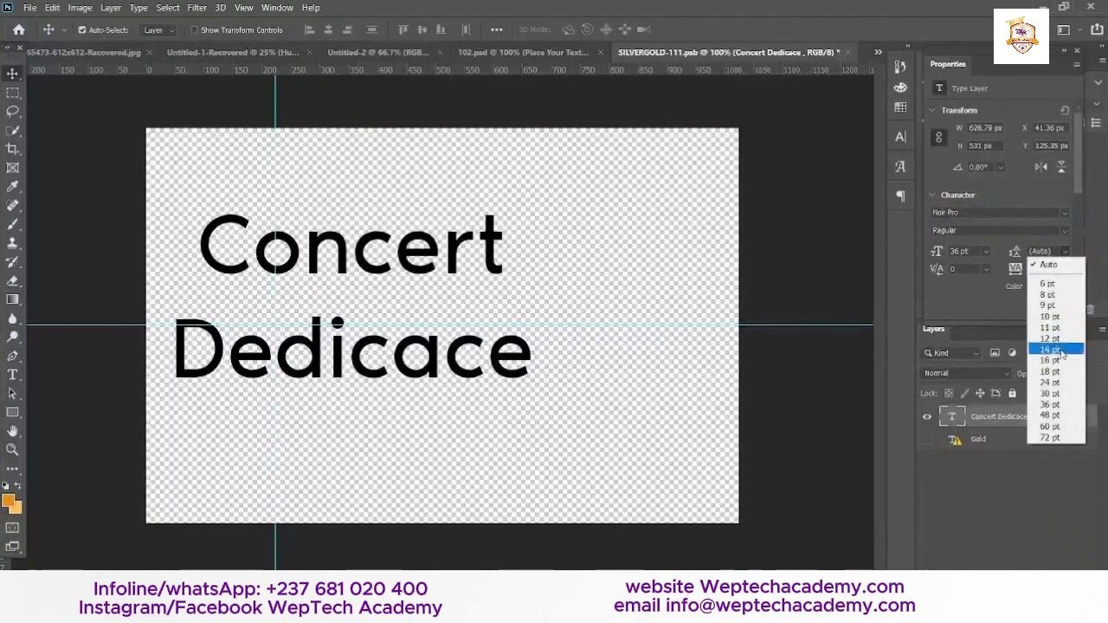
pyautogui.click(1051, 396)
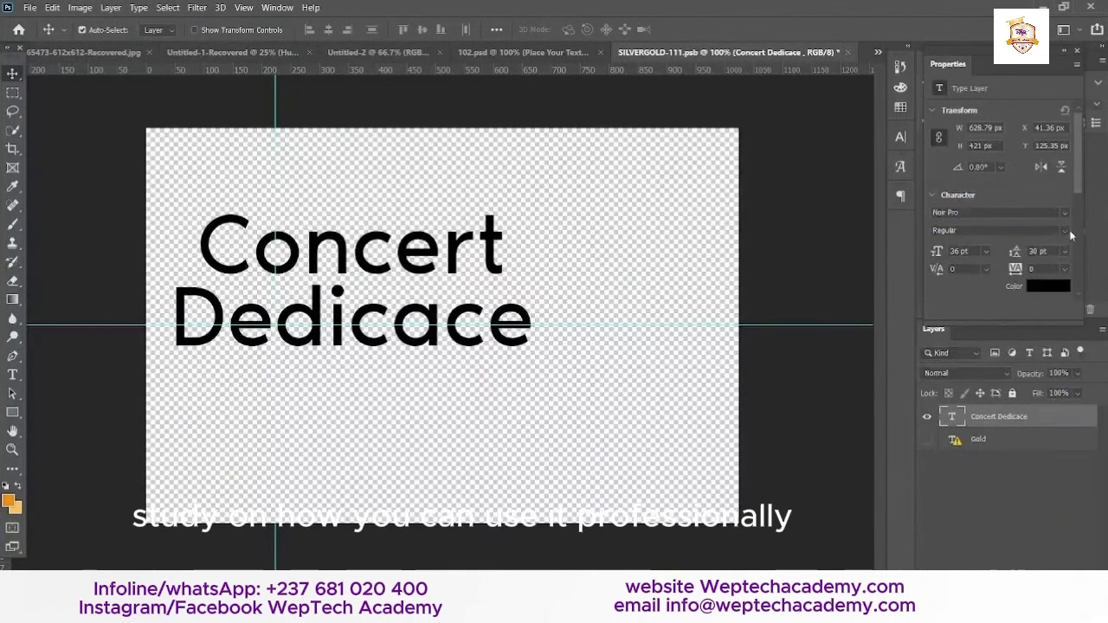
pyautogui.click(1066, 230)
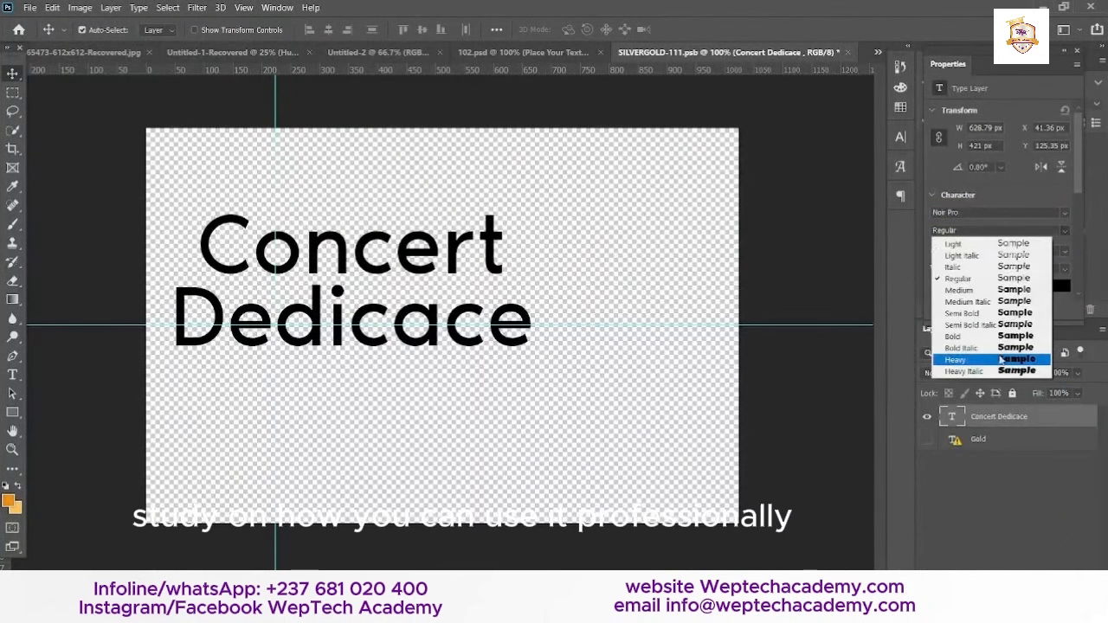
pyautogui.click(955, 359)
# Move the text and the vertical guide towards the canvas centre, enlarge the text to about 1005 px wide, and save the smart object.
pyautogui.moveTo(340, 292); pyautogui.dragTo(410, 326)
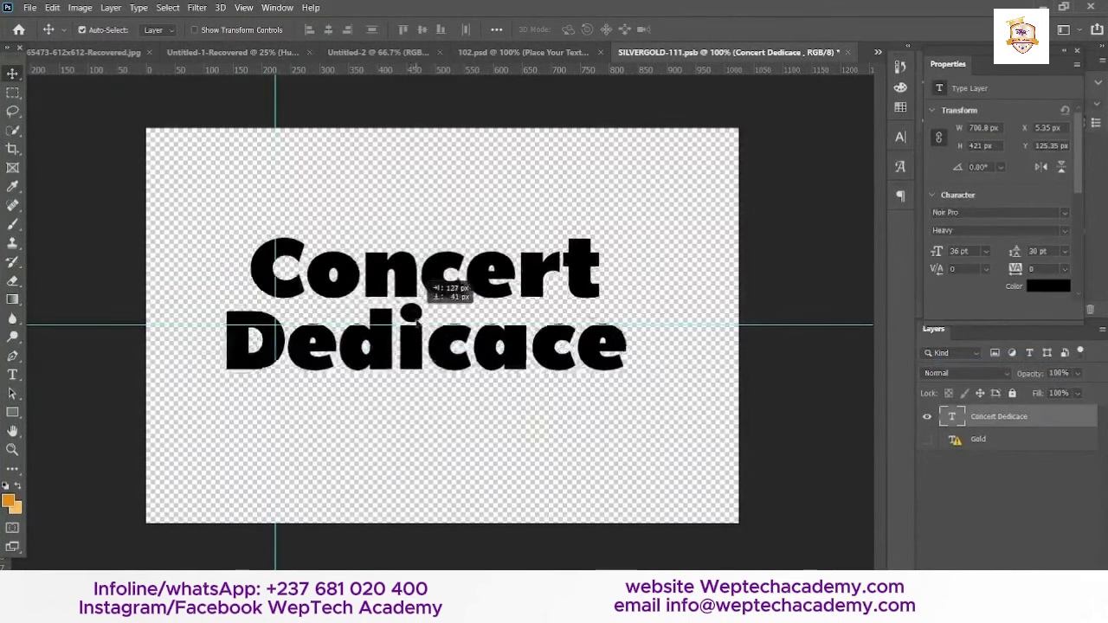
pyautogui.moveTo(276, 333); pyautogui.dragTo(405, 327)
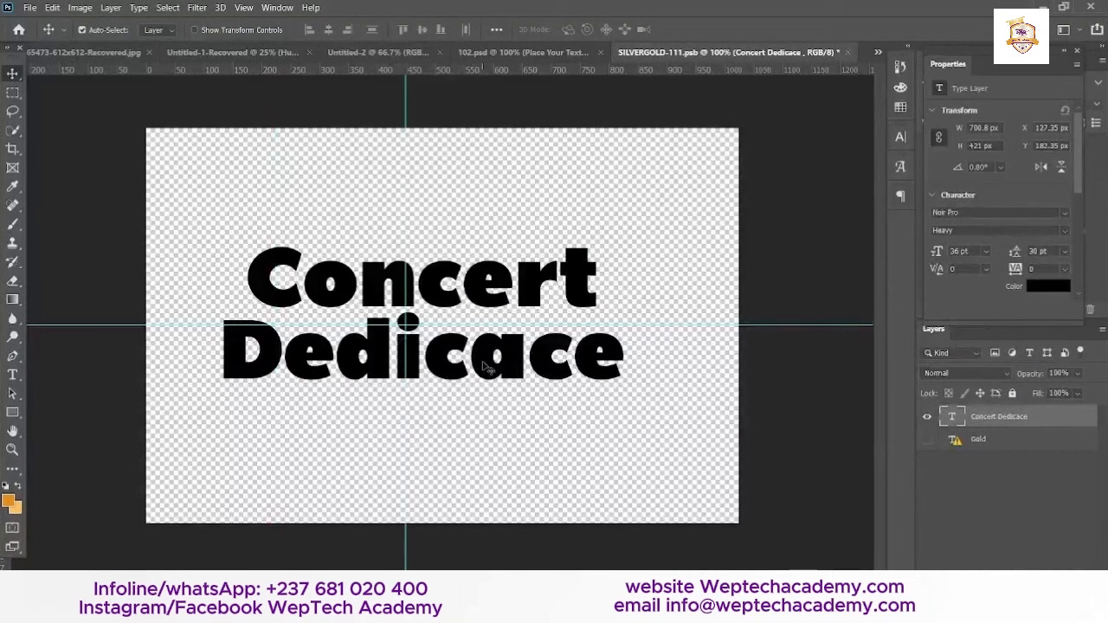
pyautogui.hotkey('ctrl', 't')
pyautogui.moveTo(216, 354); pyautogui.dragTo(155, 355)
pyautogui.moveTo(621, 365); pyautogui.dragTo(684, 379)
pyautogui.press('Return')
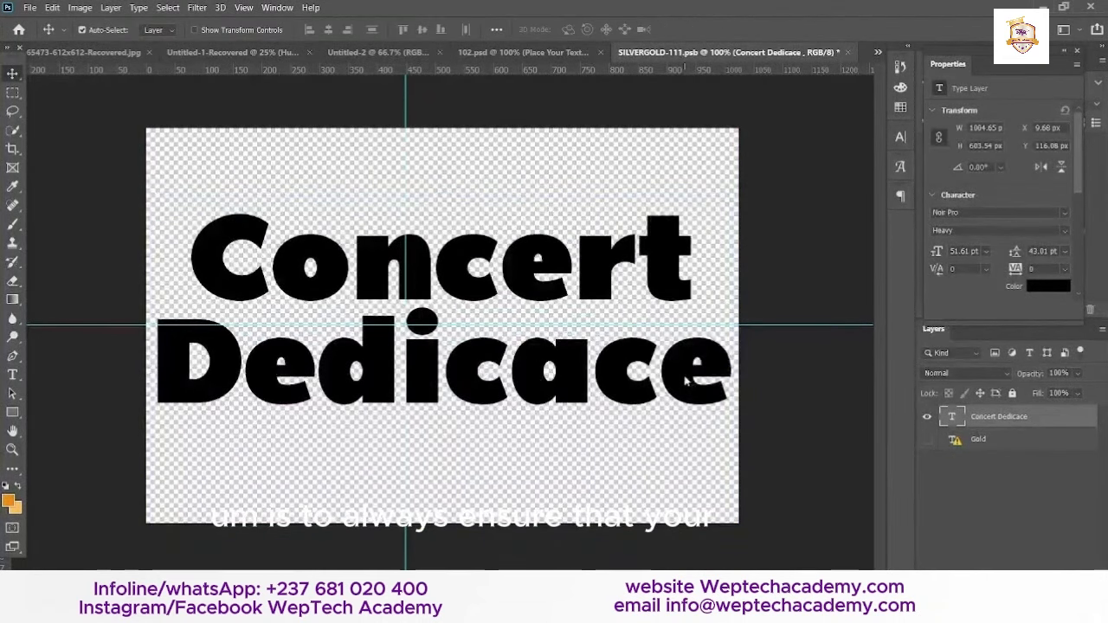
pyautogui.hotkey('ctrl', 's')
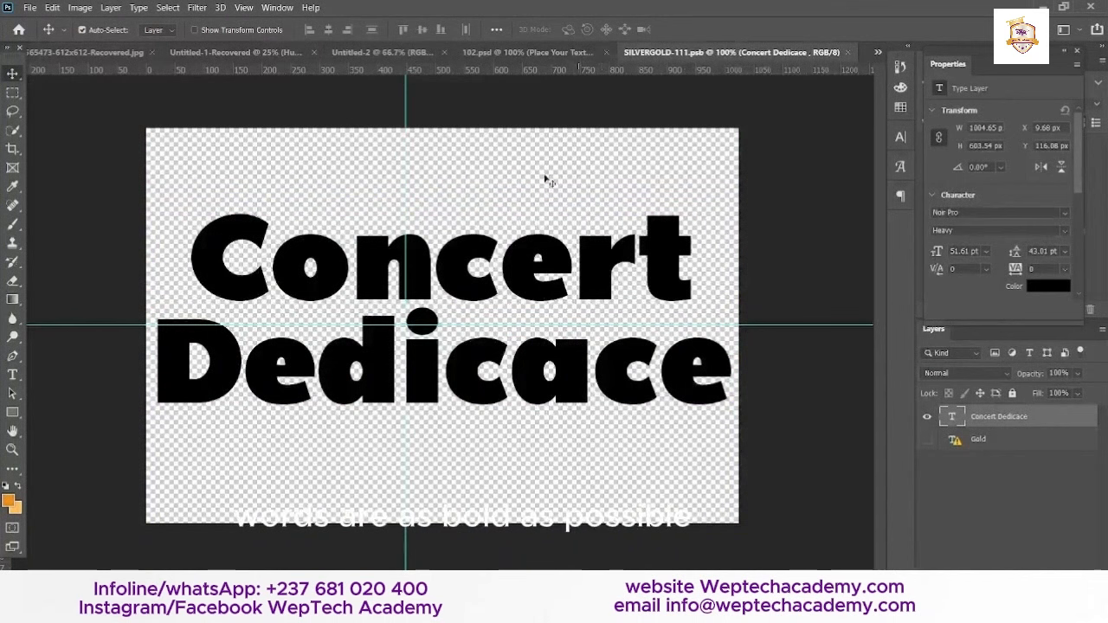
# In 102.psd, delete the Backgrounds group and both "Place Your Text" layers inside the Text group.
pyautogui.click(502, 53)
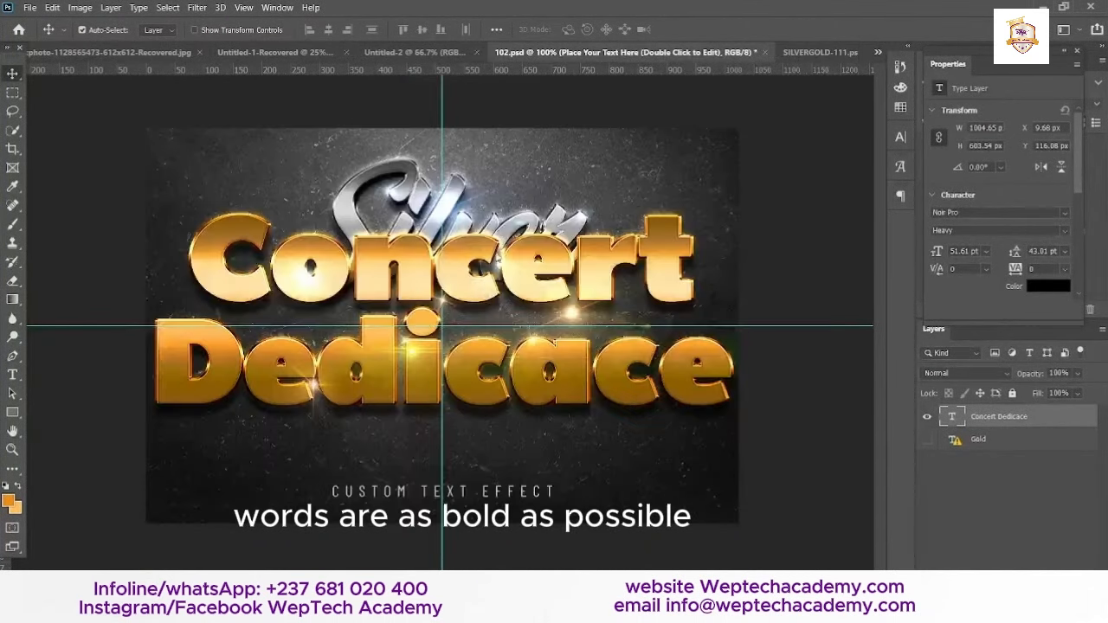
pyautogui.click(964, 498)
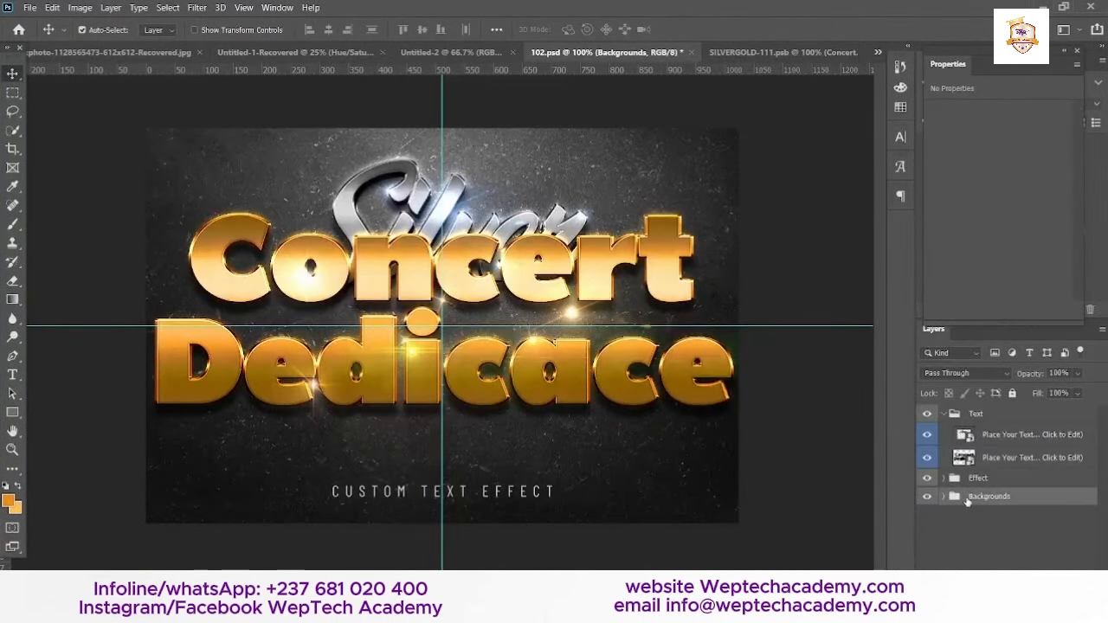
pyautogui.press('Delete')
pyautogui.click(943, 459)
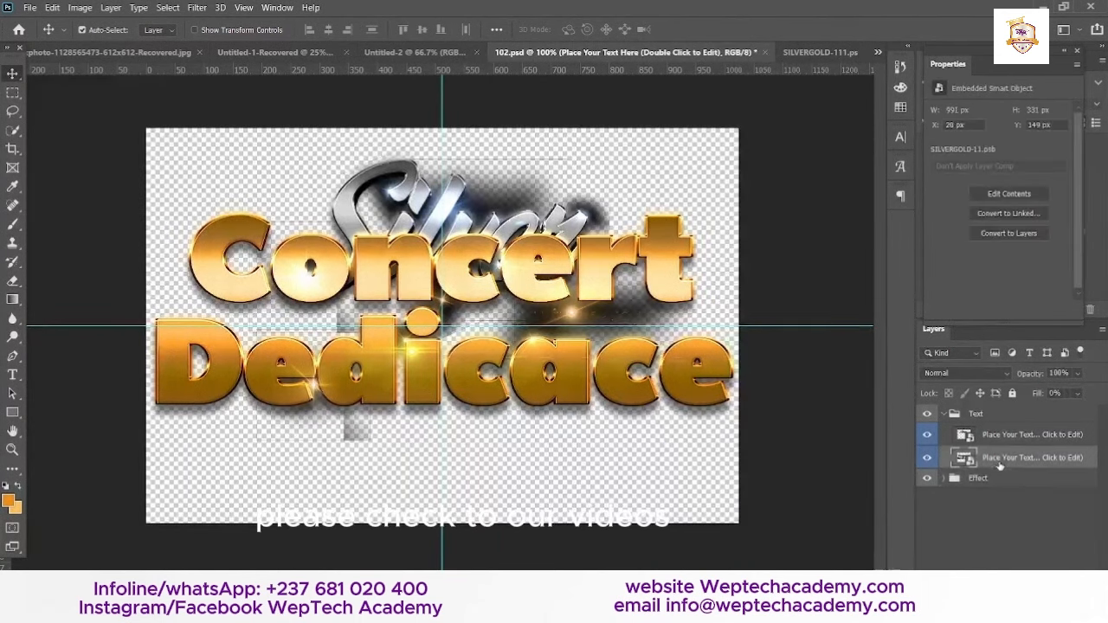
pyautogui.keyDown('shift'); pyautogui.click(938, 436); pyautogui.keyUp('shift')
pyautogui.press('Delete')
# In the Effect group, merge the Hue/Saturation 5 adjustment with group 1 and convert the merged layer to a smart object.
pyautogui.click(943, 432)
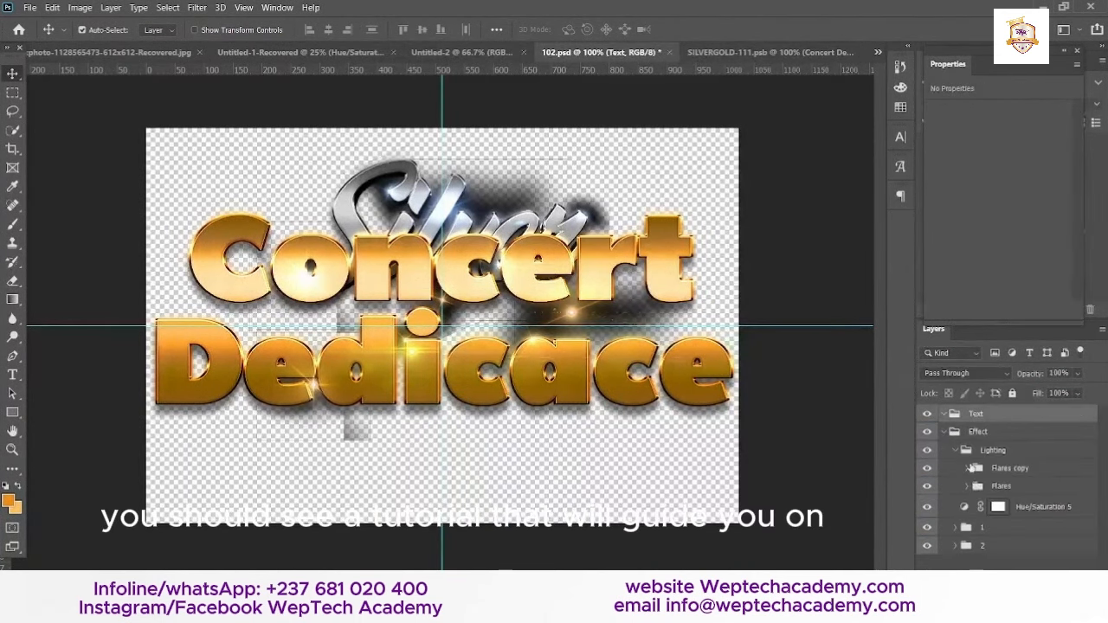
pyautogui.click(1015, 513)
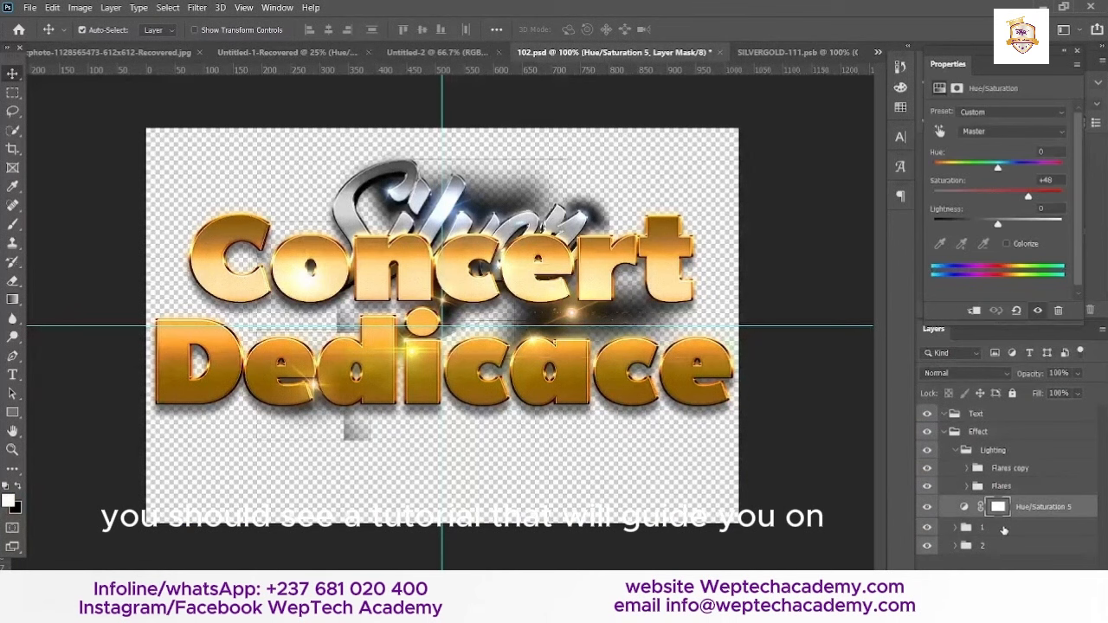
pyautogui.keyDown('shift'); pyautogui.click(1003, 531); pyautogui.keyUp('shift')
pyautogui.hotkey('ctrl', 'e')
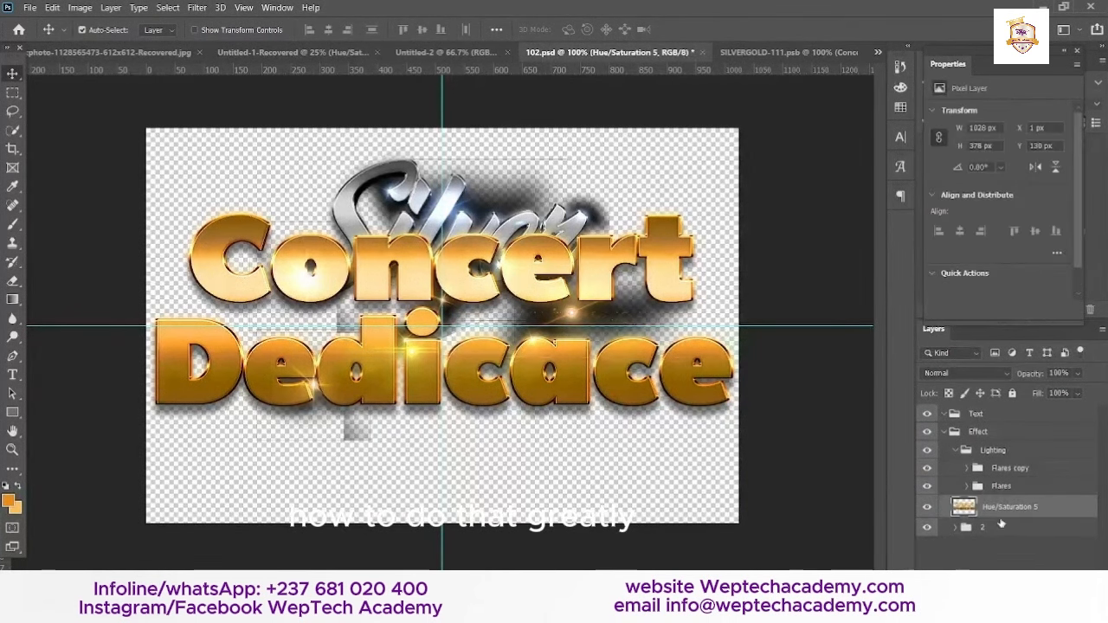
pyautogui.rightClick(1029, 509)
pyautogui.click(918, 187)
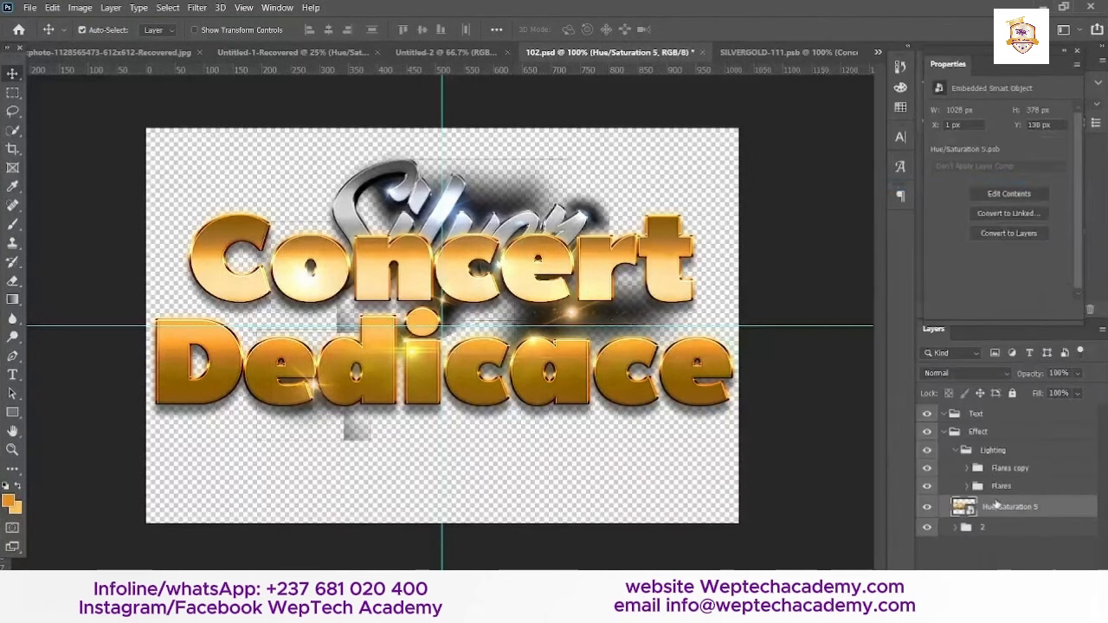
# Copy the gold "Concert Dedicace" smart object into Untitled-2, scale it to about 802 px wide, and place it left of the ticket's centre.
pyautogui.moveTo(450, 51); pyautogui.dragTo(299, 298)
pyautogui.hotkey('ctrl', 't')
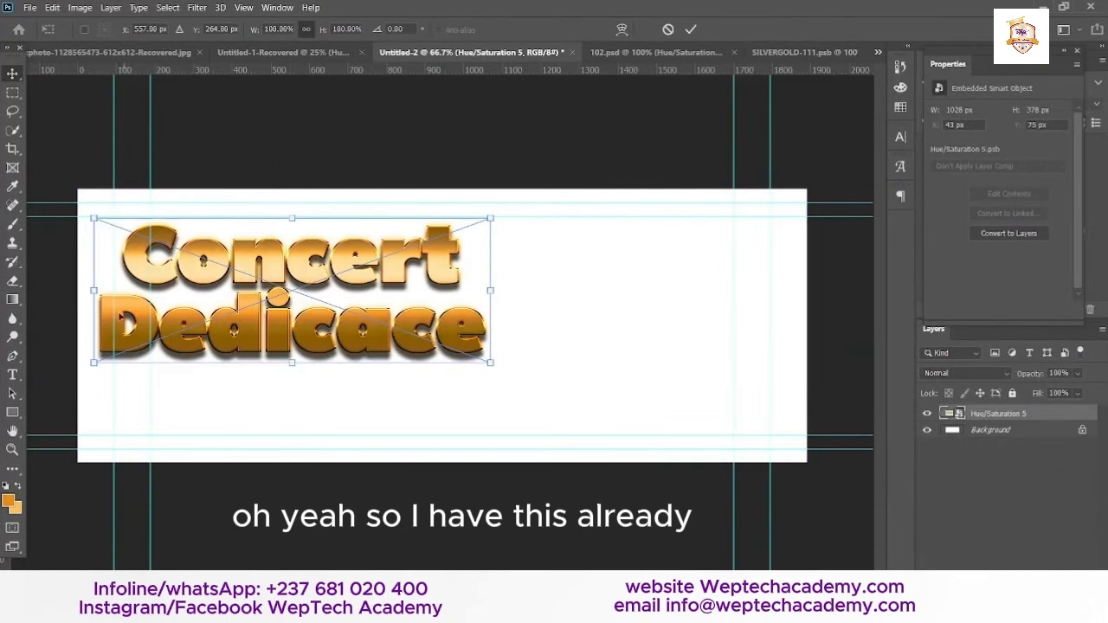
pyautogui.moveTo(95, 290); pyautogui.dragTo(186, 278)
pyautogui.moveTo(311, 304); pyautogui.dragTo(331, 307)
pyautogui.press('Return')
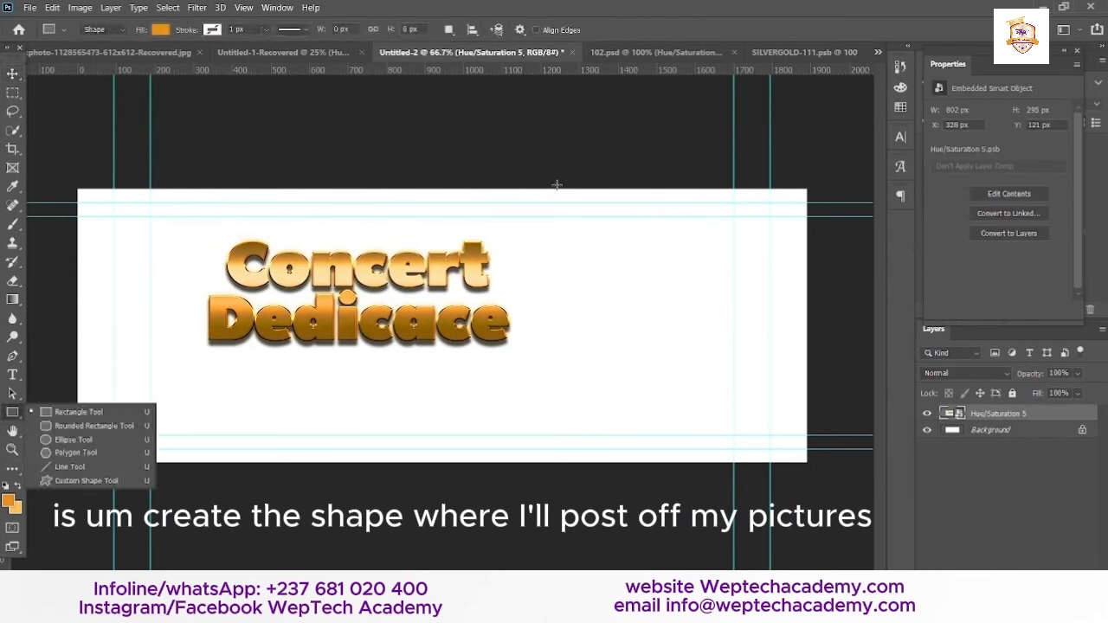
# Cover the ticket's right third with a white rectangle about 663 by 746 px and nudge the gold title slightly left.
pyautogui.moveTo(556, 184); pyautogui.dragTo(811, 472)
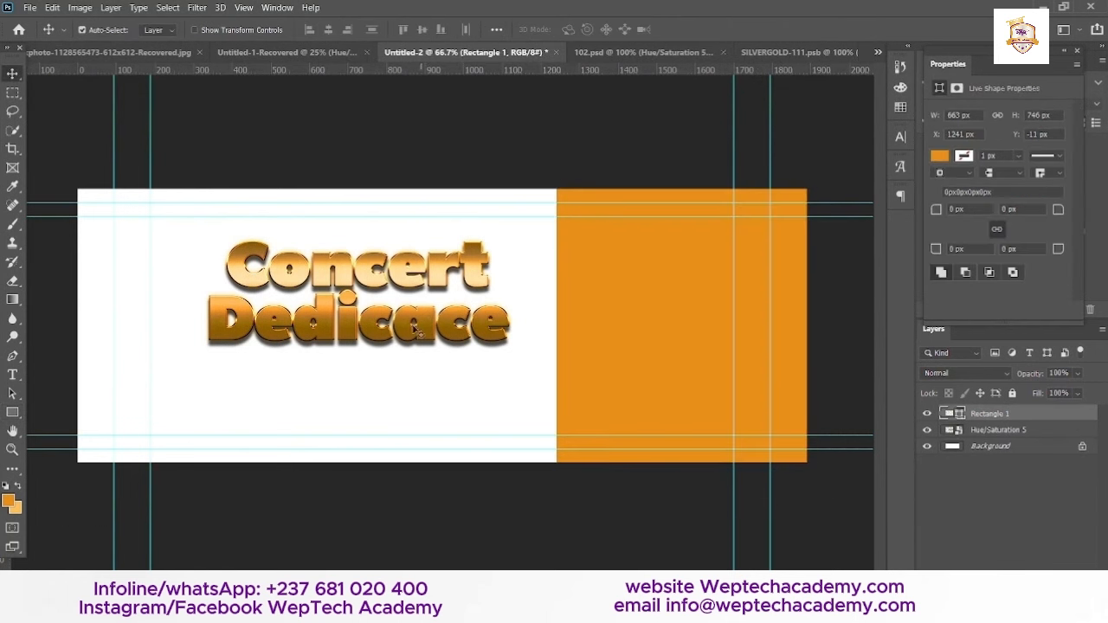
pyautogui.moveTo(414, 332); pyautogui.dragTo(402, 331)
pyautogui.click(680, 343)
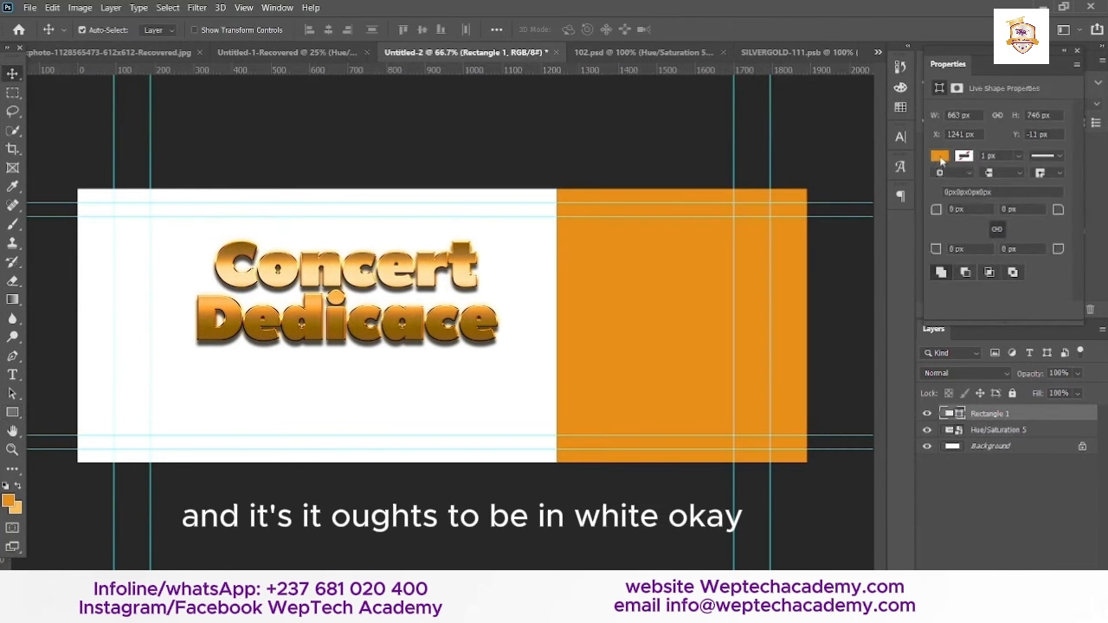
pyautogui.click(939, 157)
pyautogui.click(963, 232)
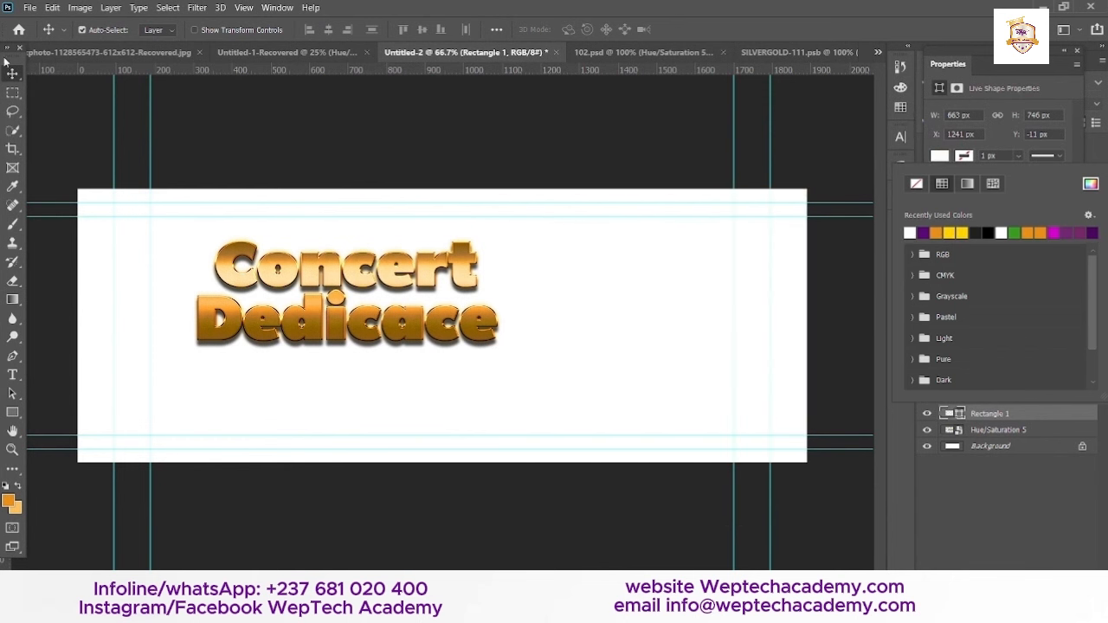
pyautogui.press('Return')
# Add a solid colour fill layer in dark teal 033f44 directly above the Background layer.
pyautogui.click(996, 448)
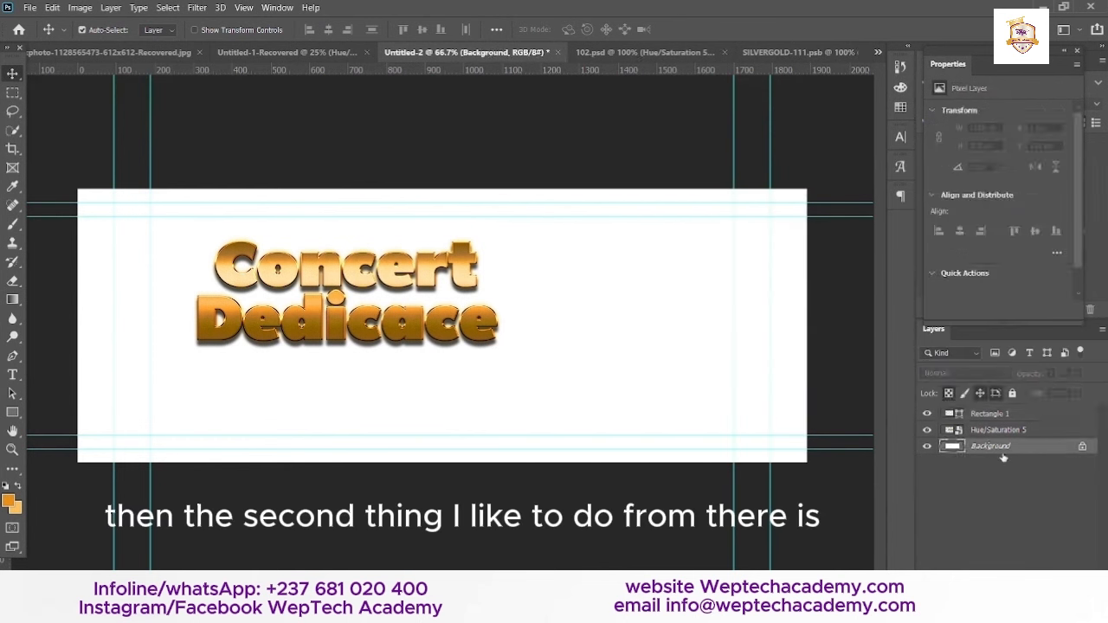
pyautogui.click(1010, 561)
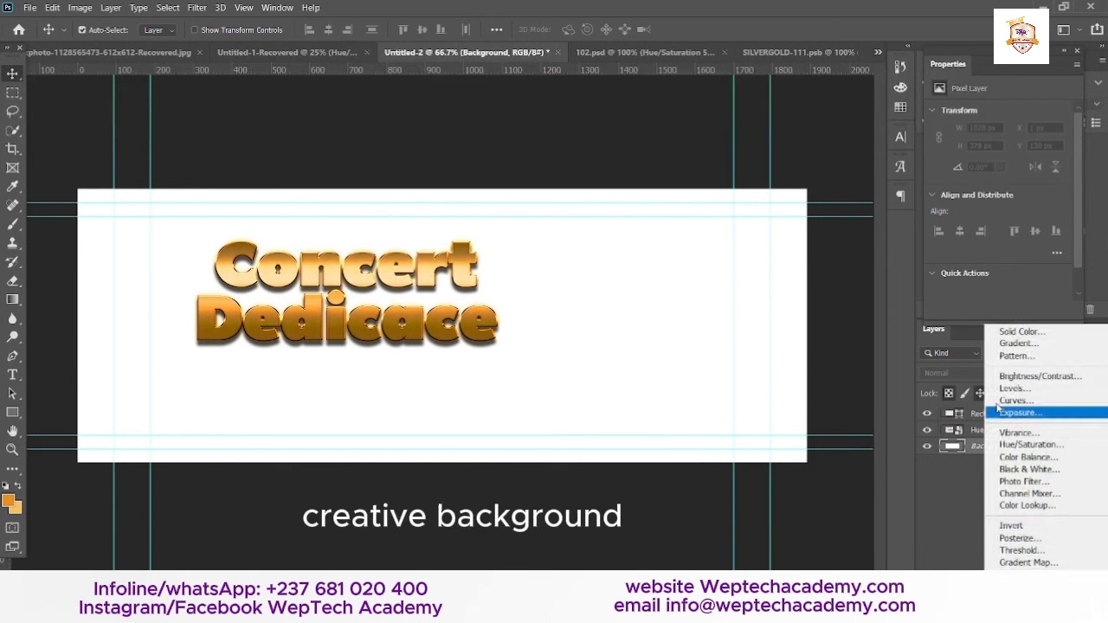
pyautogui.click(1013, 327)
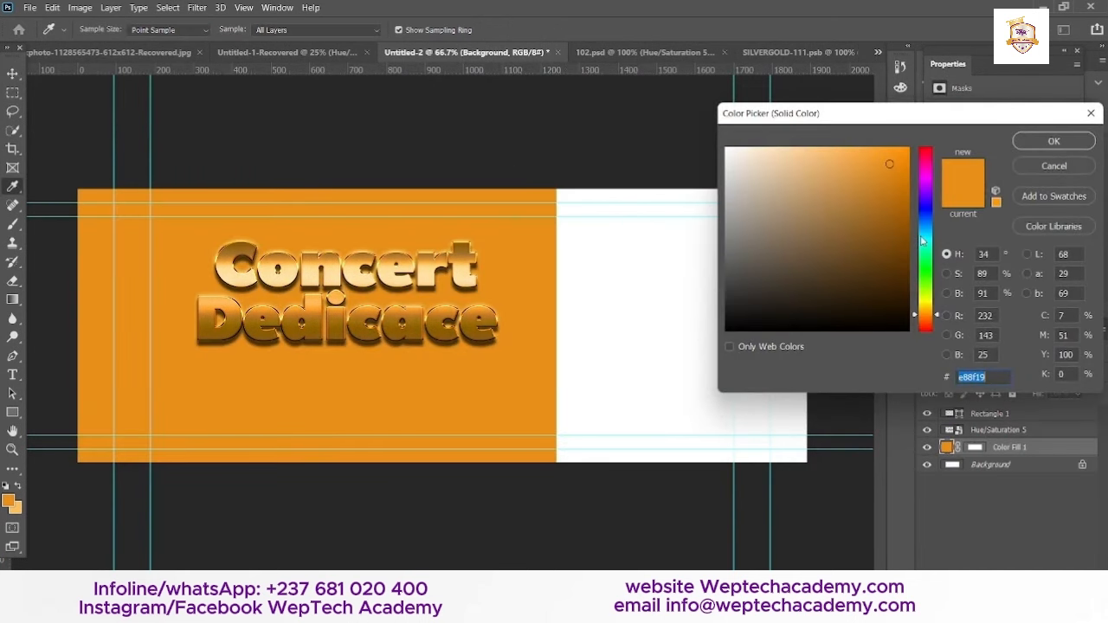
pyautogui.click(920, 238)
pyautogui.click(901, 281)
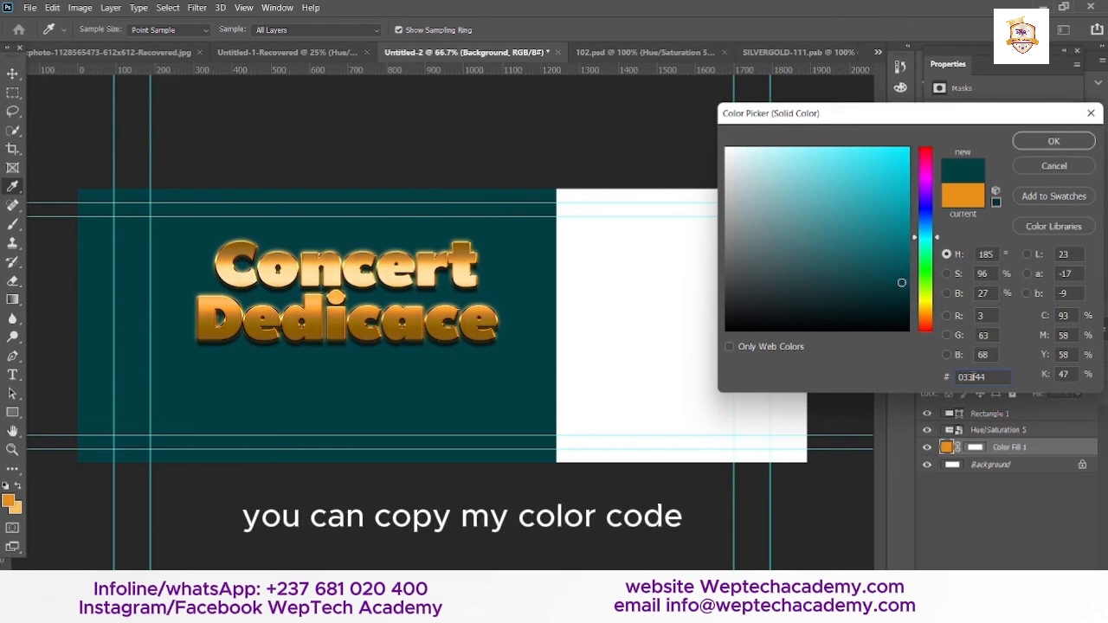
pyautogui.click(1053, 141)
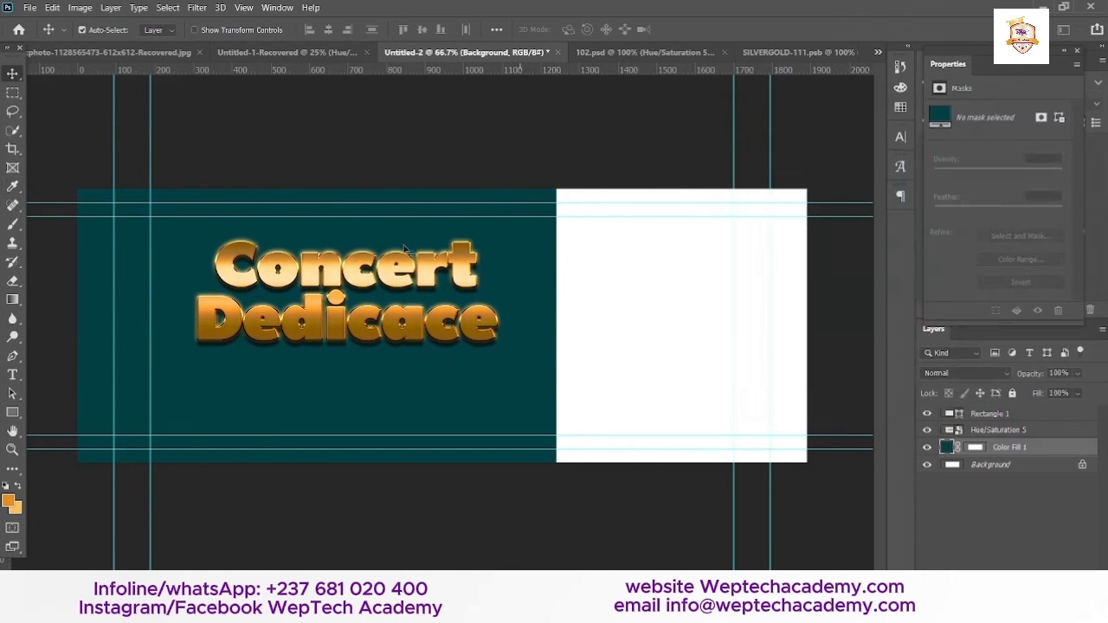
# Move the gold title slightly up and left on the teal area and scale it down to about 718 px wide.
pyautogui.moveTo(327, 331)
pyautogui.mouseDown()
pyautogui.moveTo(339, 295)
pyautogui.moveTo(315, 322)
pyautogui.mouseUp()
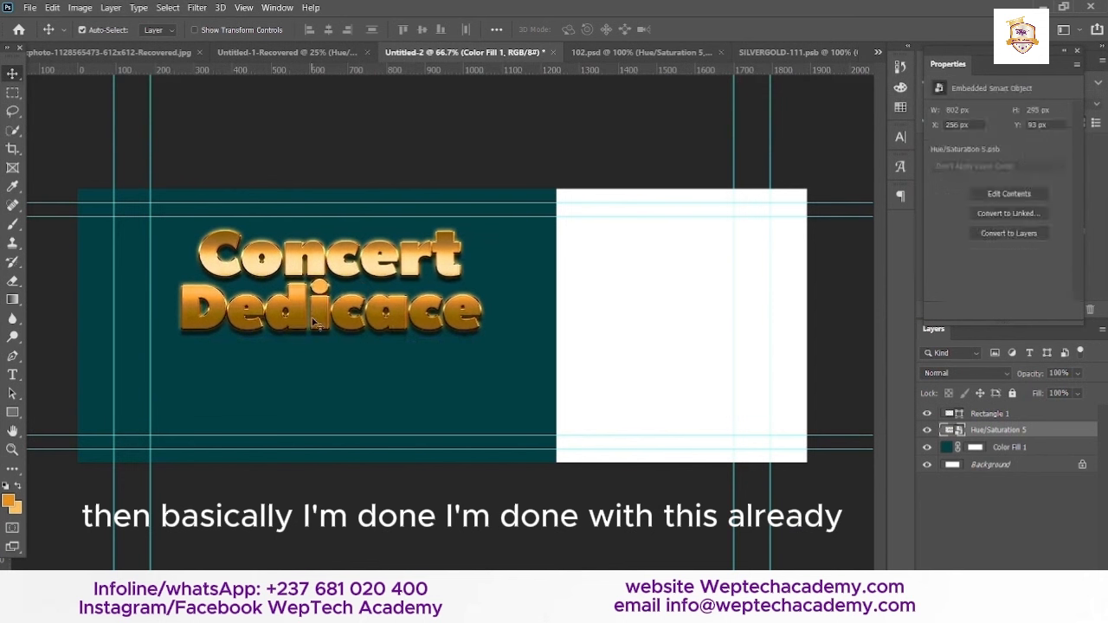
pyautogui.press('t')
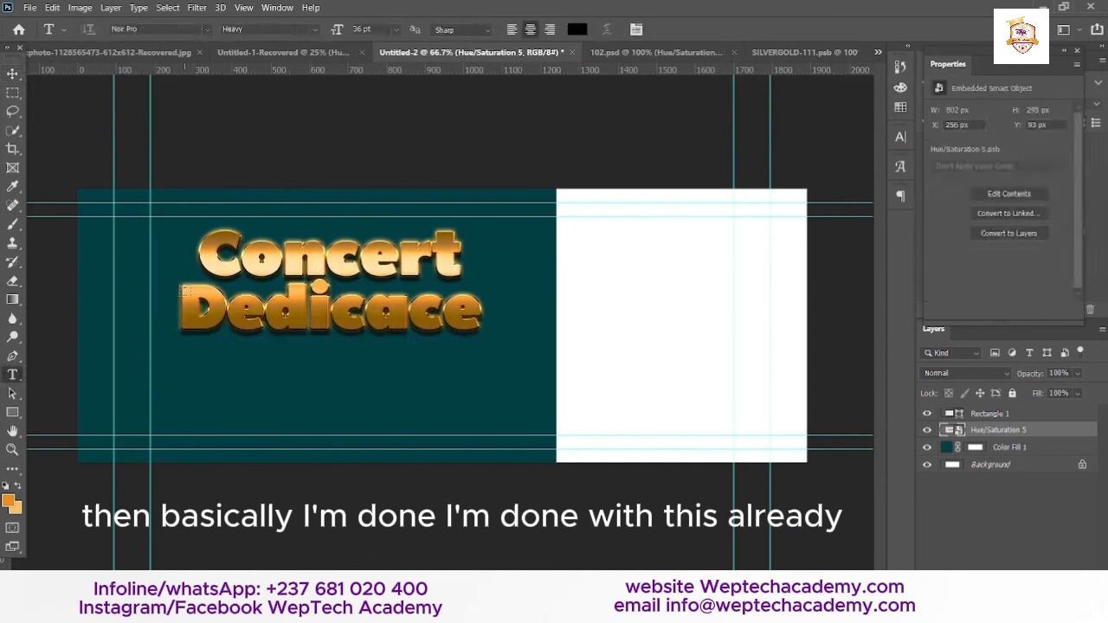
pyautogui.click(12, 73)
pyautogui.hotkey('ctrl', 't')
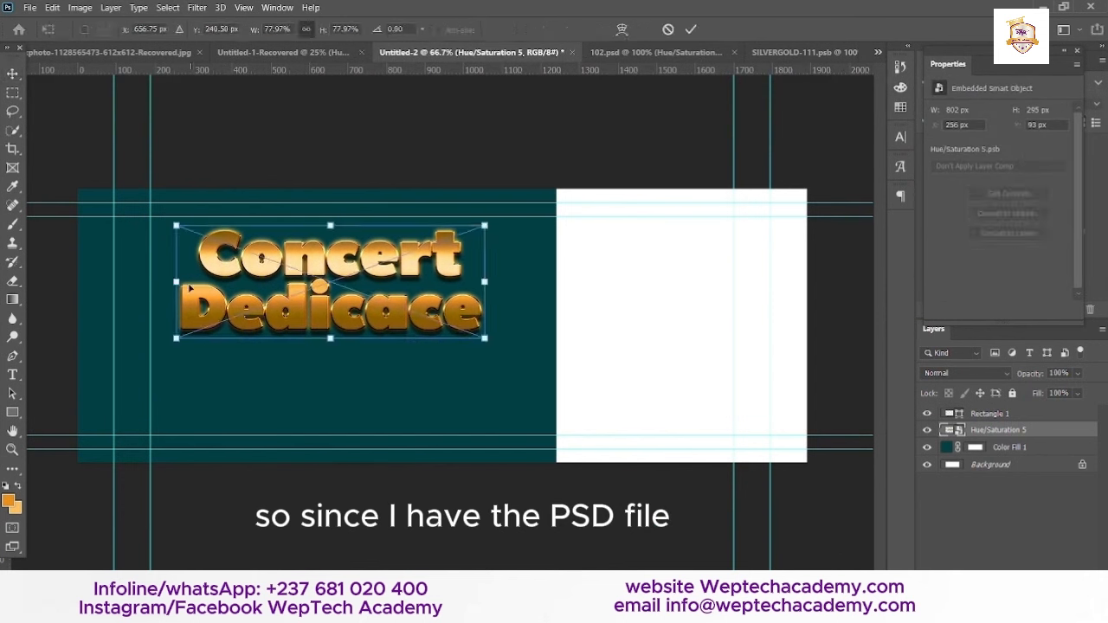
pyautogui.moveTo(189, 287); pyautogui.dragTo(207, 284)
pyautogui.press('Return')
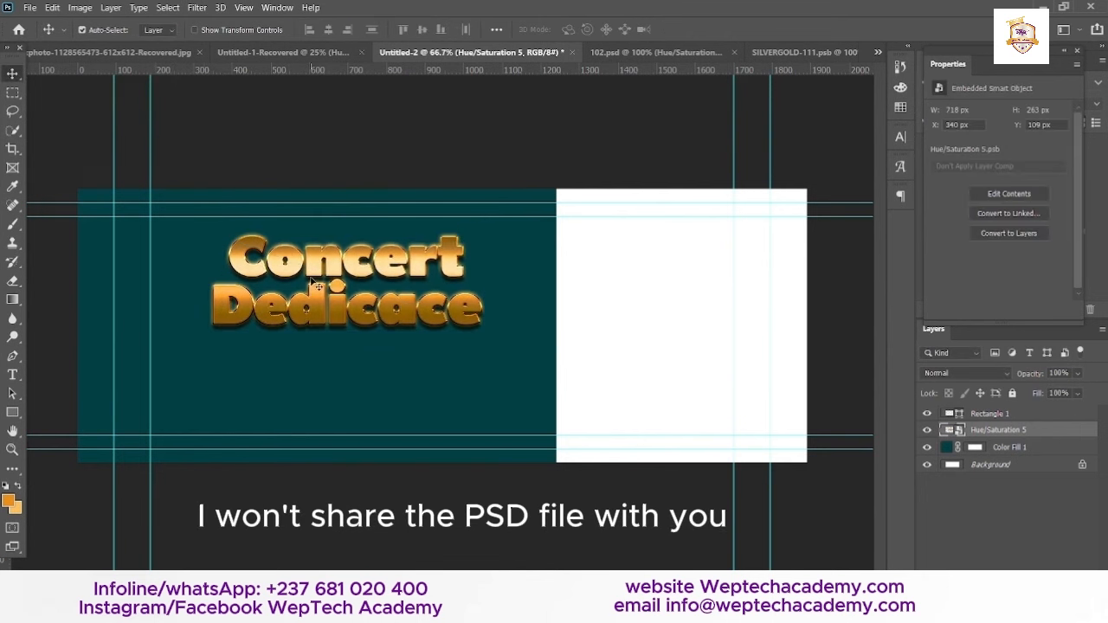
# Copy the three-man photo from Untitled-1-Recovered into Untitled-2, stack it above the white rectangle, and place it along that panel's bottom edge.
pyautogui.click(279, 55)
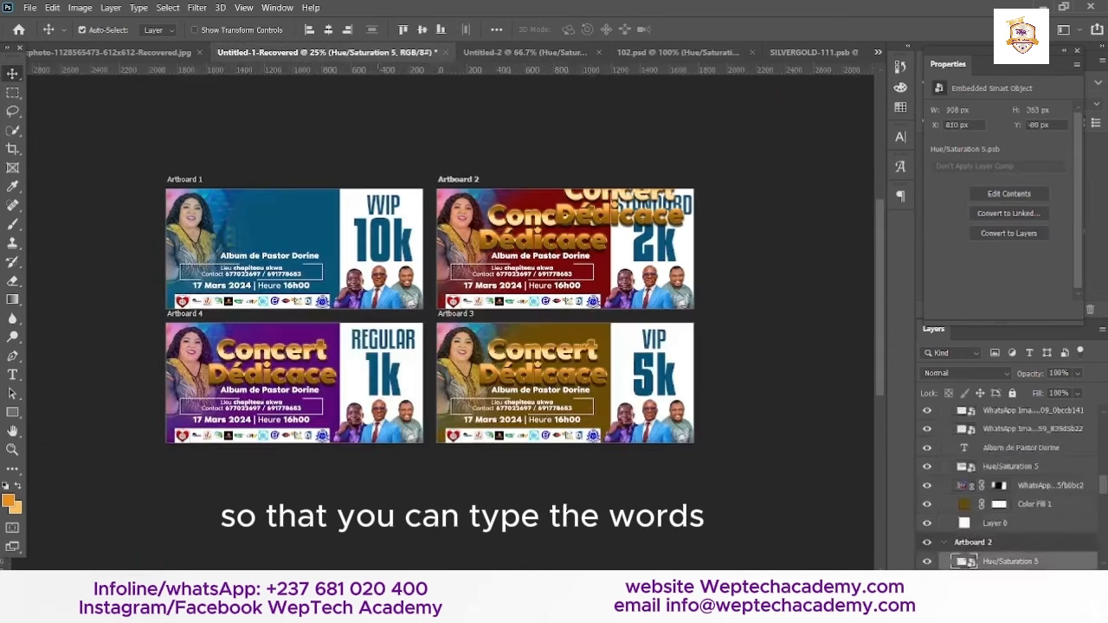
pyautogui.moveTo(603, 291); pyautogui.dragTo(711, 57)
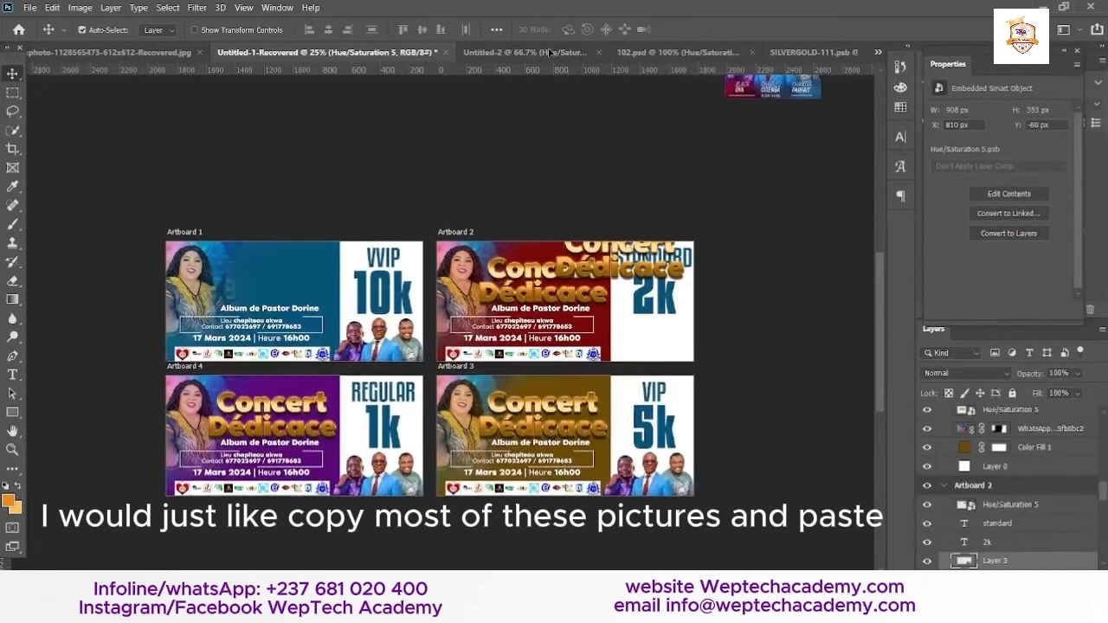
pyautogui.moveTo(550, 53); pyautogui.dragTo(632, 407)
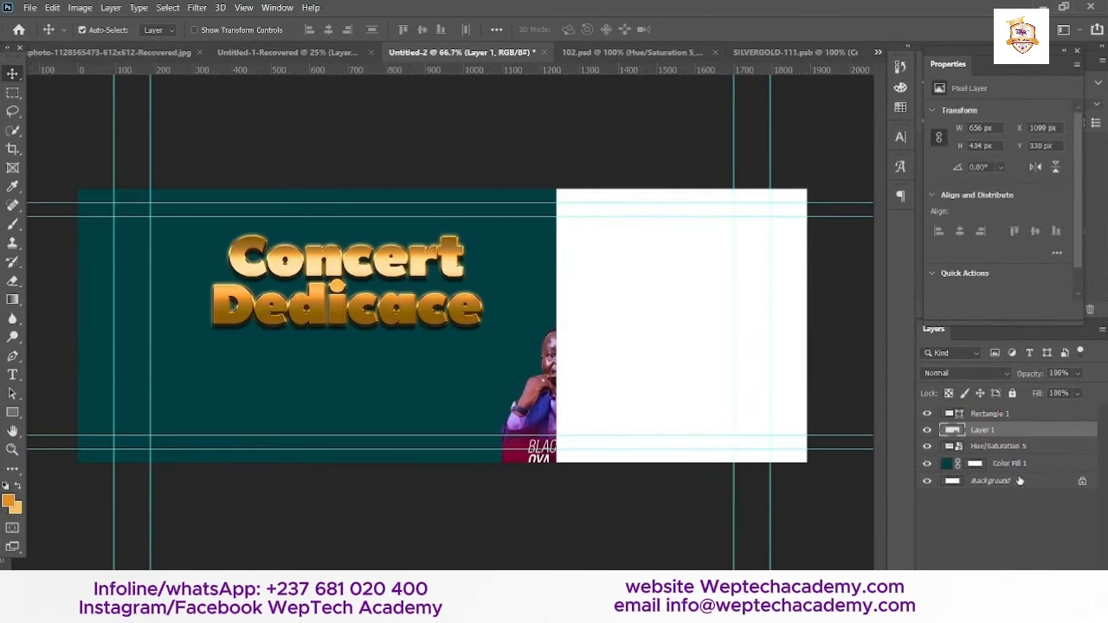
pyautogui.moveTo(1021, 435); pyautogui.dragTo(1008, 411)
pyautogui.click(1004, 430)
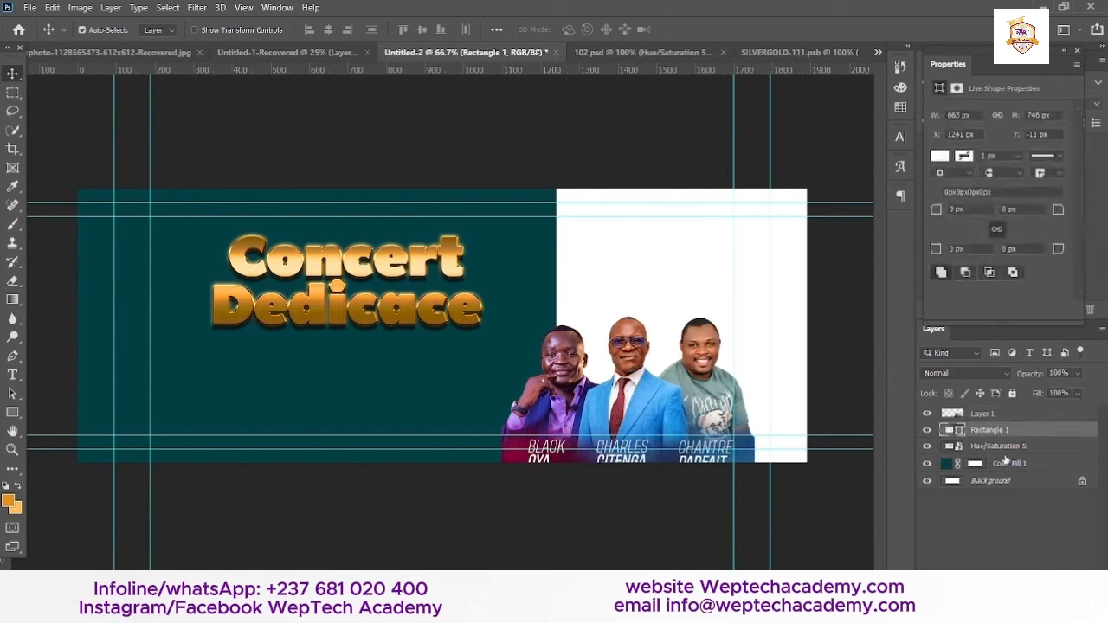
pyautogui.keyDown('shift'); pyautogui.click(1004, 454); pyautogui.keyUp('shift')
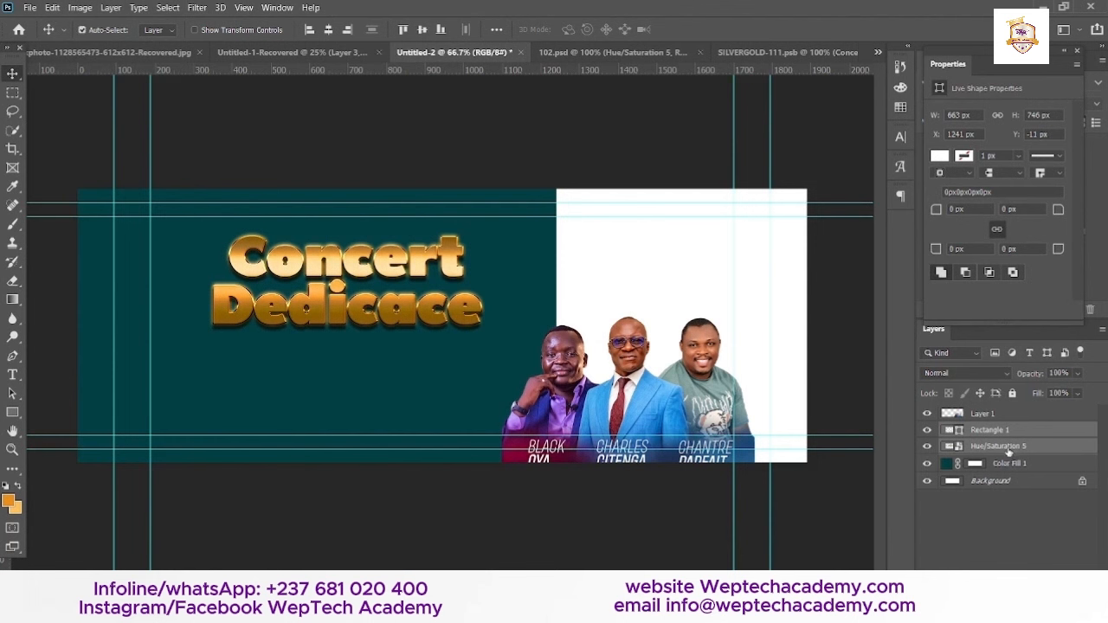
pyautogui.click(1006, 465)
pyautogui.moveTo(629, 396); pyautogui.dragTo(695, 404)
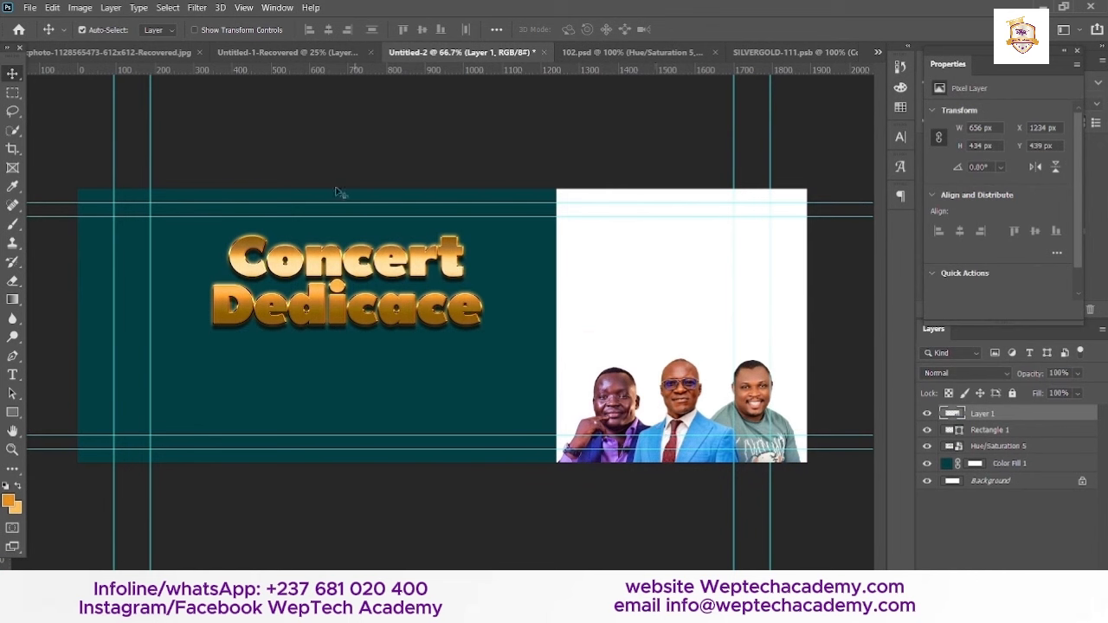
# Copy the masked photo of the woman from Untitled-1-Recovered into Untitled-2 and position it at the ticket's left edge.
pyautogui.click(284, 53)
pyautogui.moveTo(199, 223); pyautogui.dragTo(184, 320)
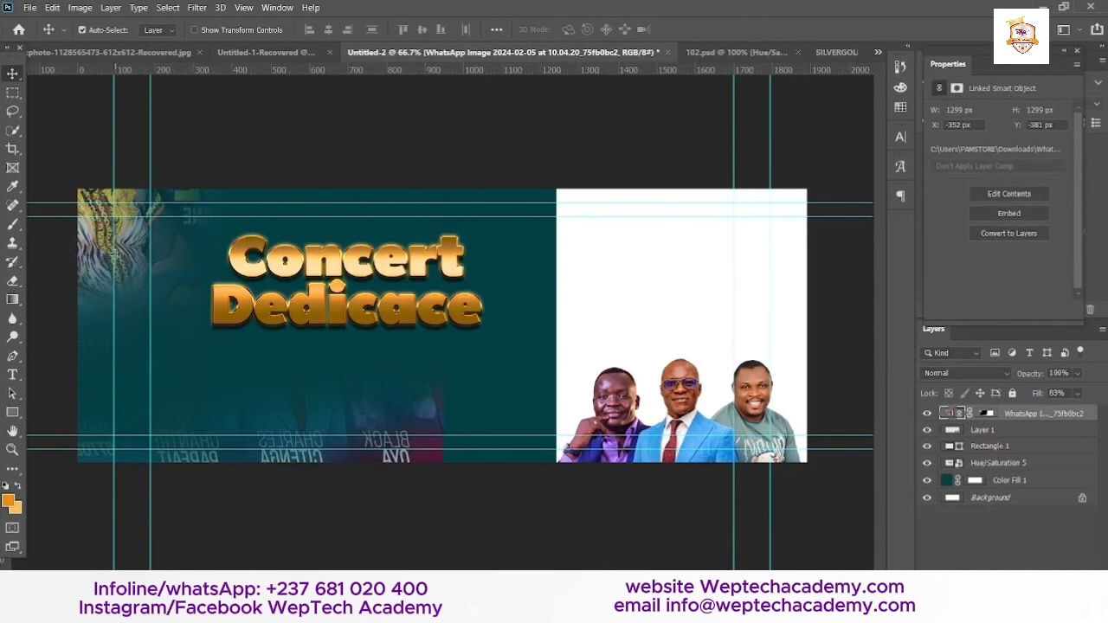
pyautogui.moveTo(113, 255); pyautogui.dragTo(110, 317)
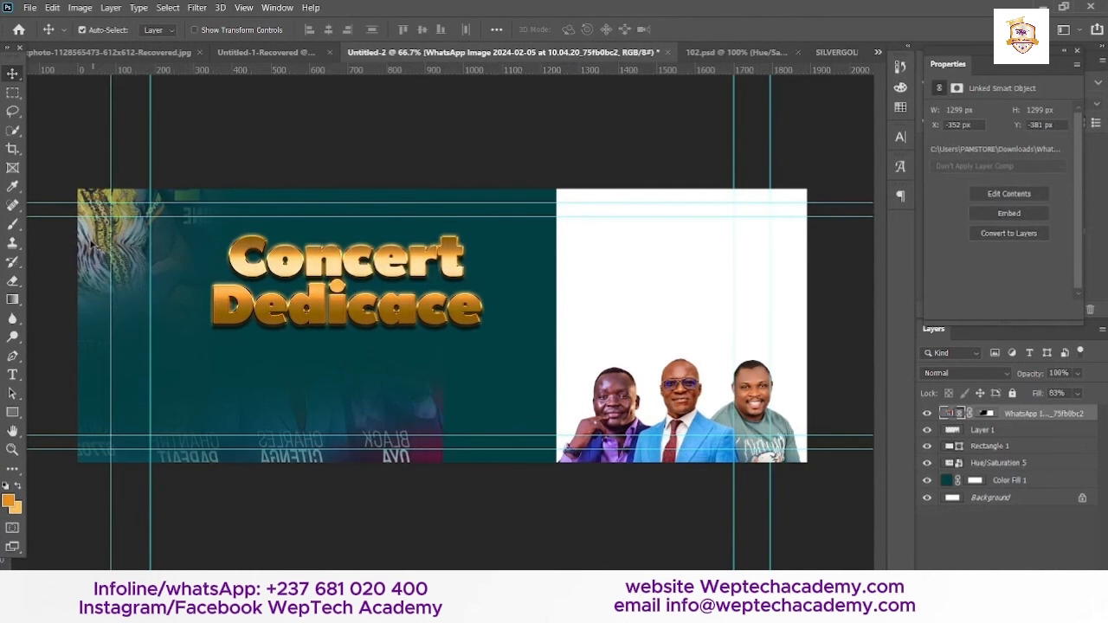
pyautogui.moveTo(91, 244); pyautogui.dragTo(143, 346)
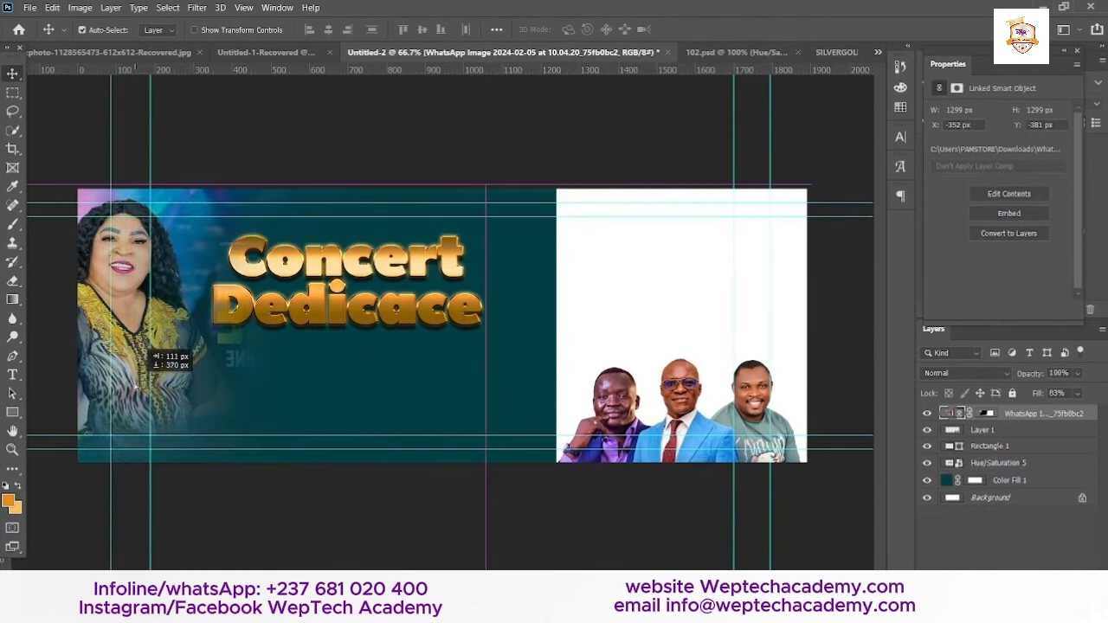
pyautogui.moveTo(136, 385); pyautogui.dragTo(127, 372)
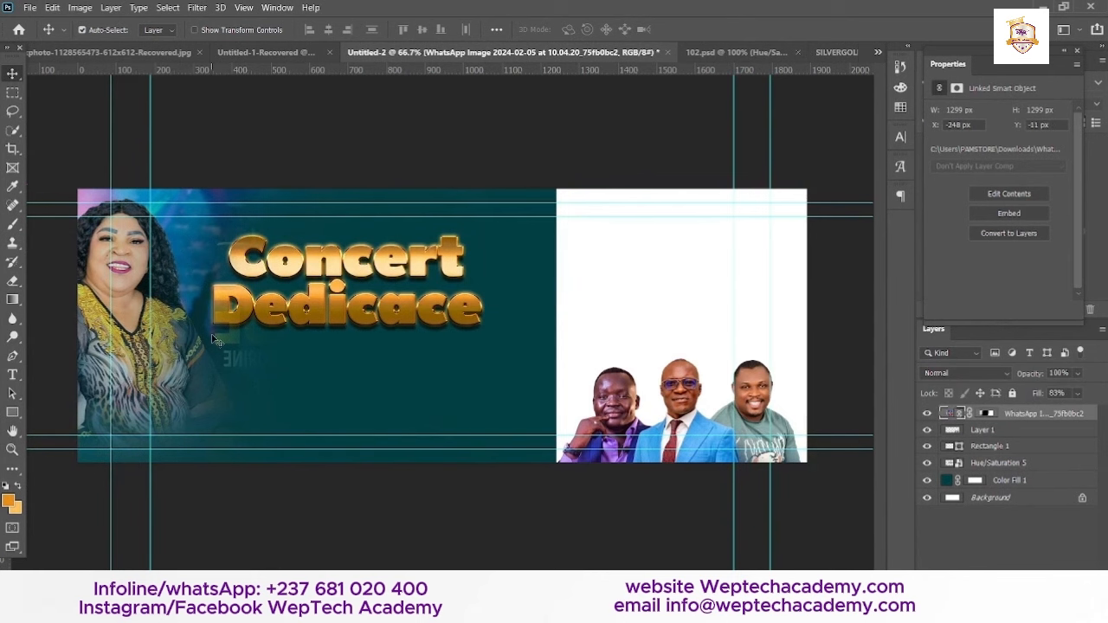
# Copy the white album subtitle from Untitled-1-Recovered into Untitled-2, place it under the title, and scale it to about 627 px wide.
pyautogui.click(282, 52)
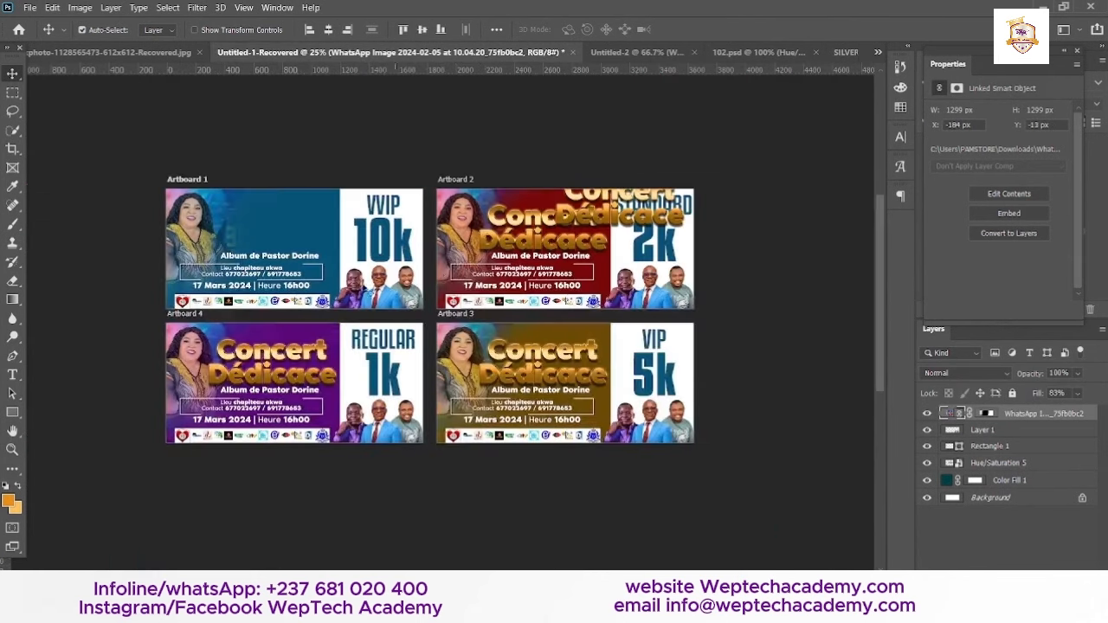
pyautogui.moveTo(528, 260); pyautogui.dragTo(582, 84)
pyautogui.moveTo(364, 323); pyautogui.dragTo(343, 346)
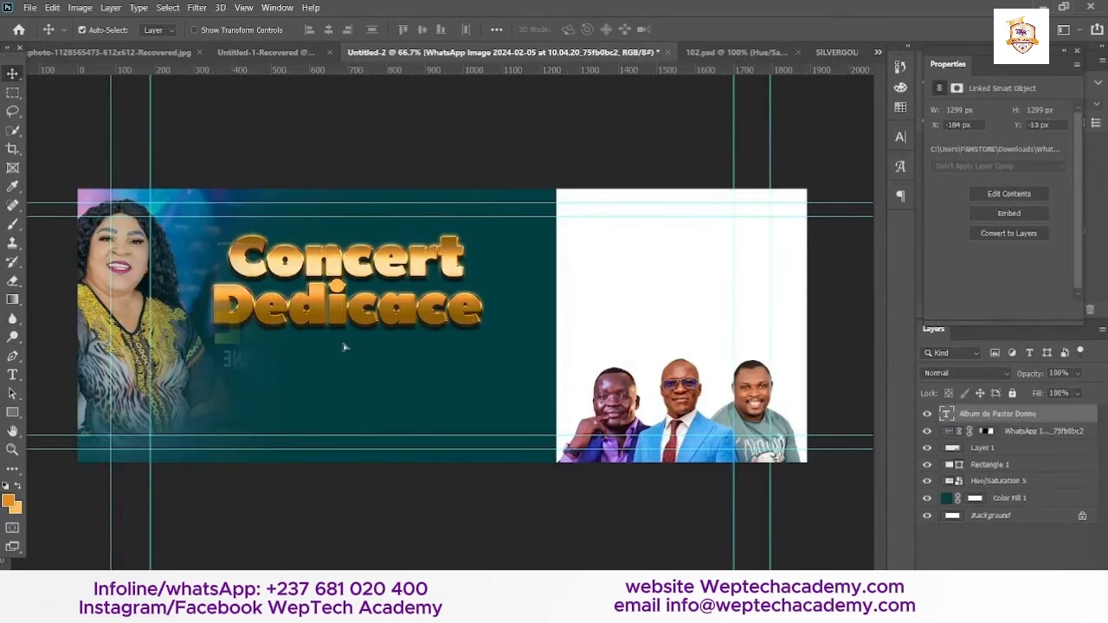
pyautogui.hotkey('ctrl', 't')
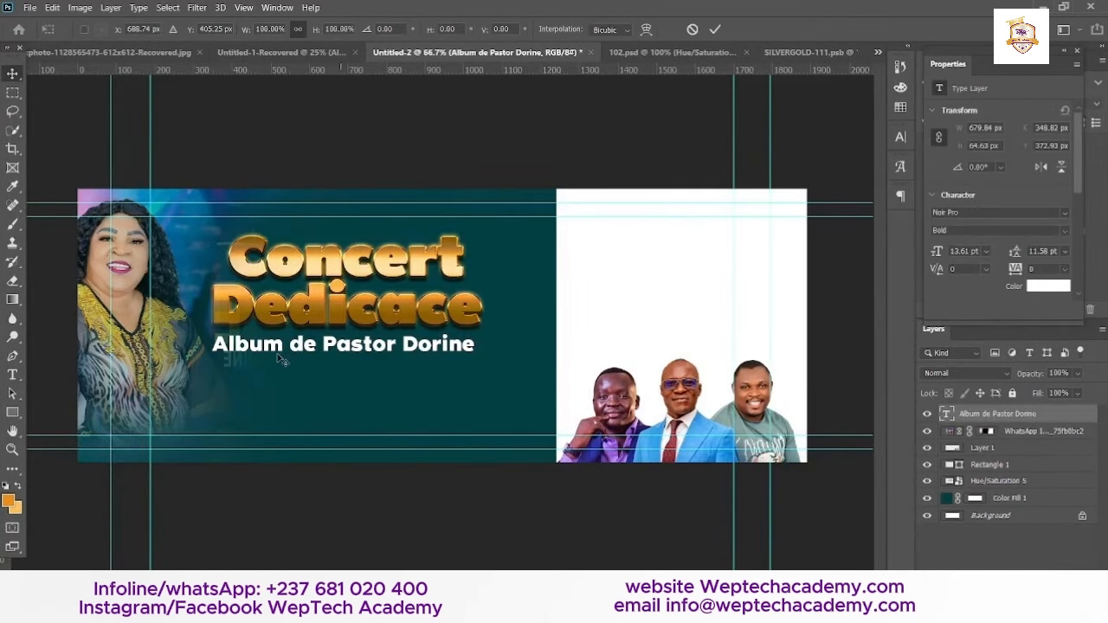
pyautogui.moveTo(213, 345); pyautogui.dragTo(265, 347)
pyautogui.press('Return')
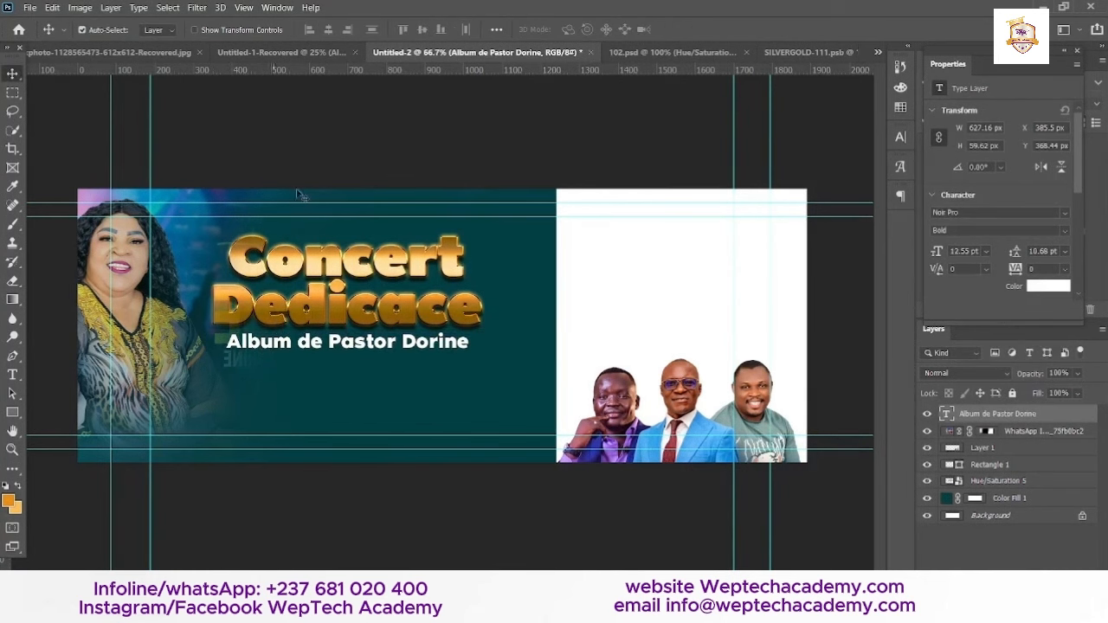
# Copy Artboard 1's venue and contact text, its outlined frame, both WhatsApp image layers and the sponsor logo strip into Untitled-2.
pyautogui.click(281, 53)
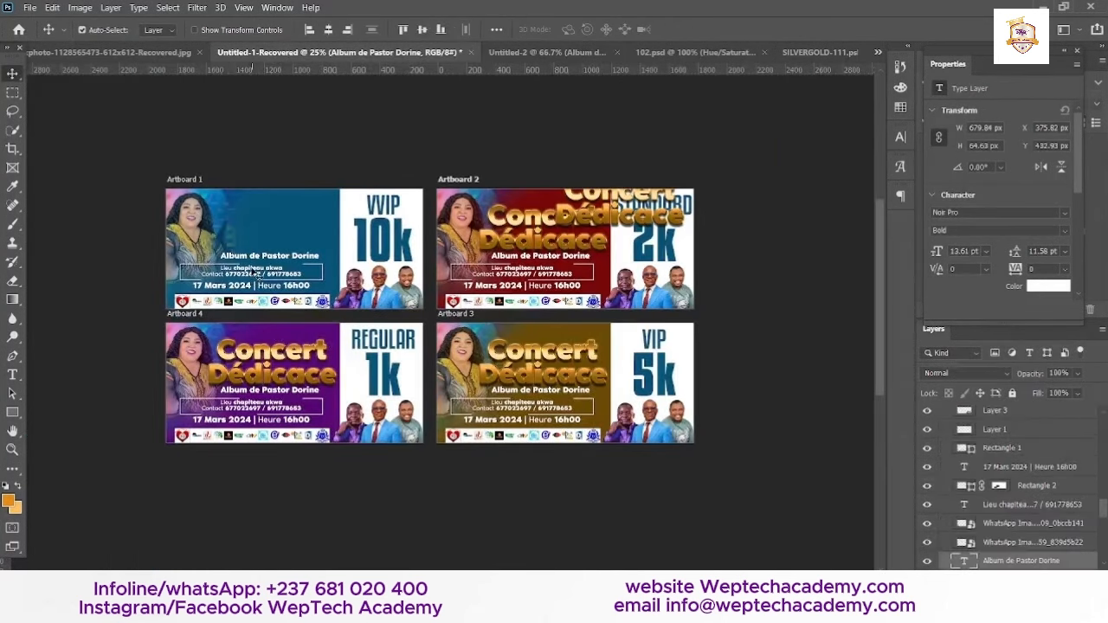
pyautogui.click(256, 270)
pyautogui.scroll(-1, 1017, 537)
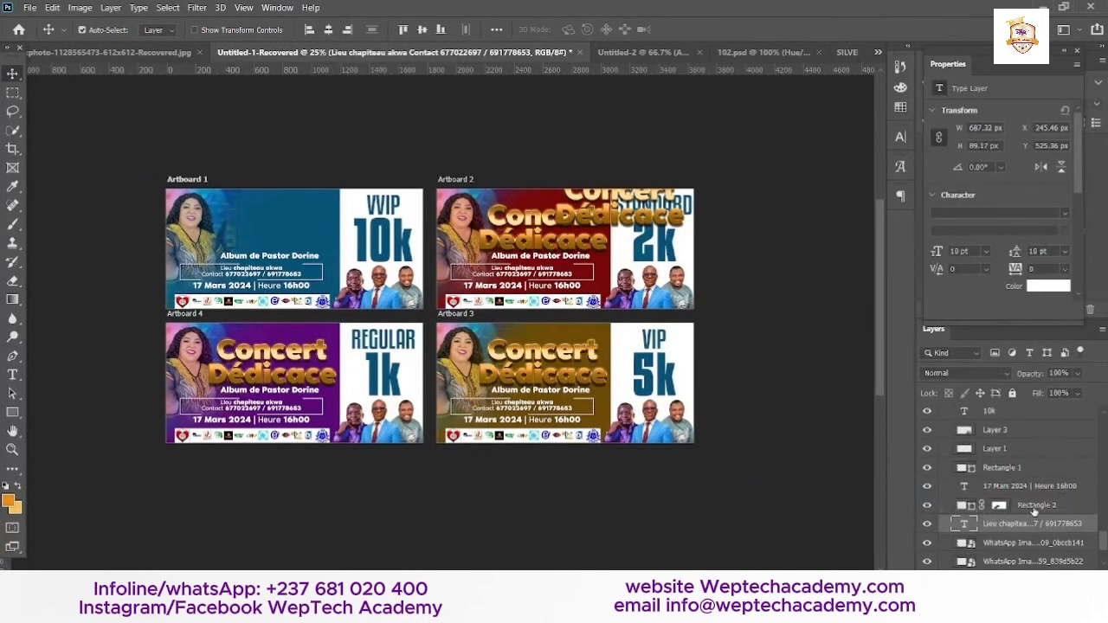
pyautogui.click(1033, 509)
pyautogui.keyDown('ctrl'); pyautogui.click(1004, 546); pyautogui.keyUp('ctrl')
pyautogui.keyDown('ctrl'); pyautogui.click(1009, 561); pyautogui.keyUp('ctrl')
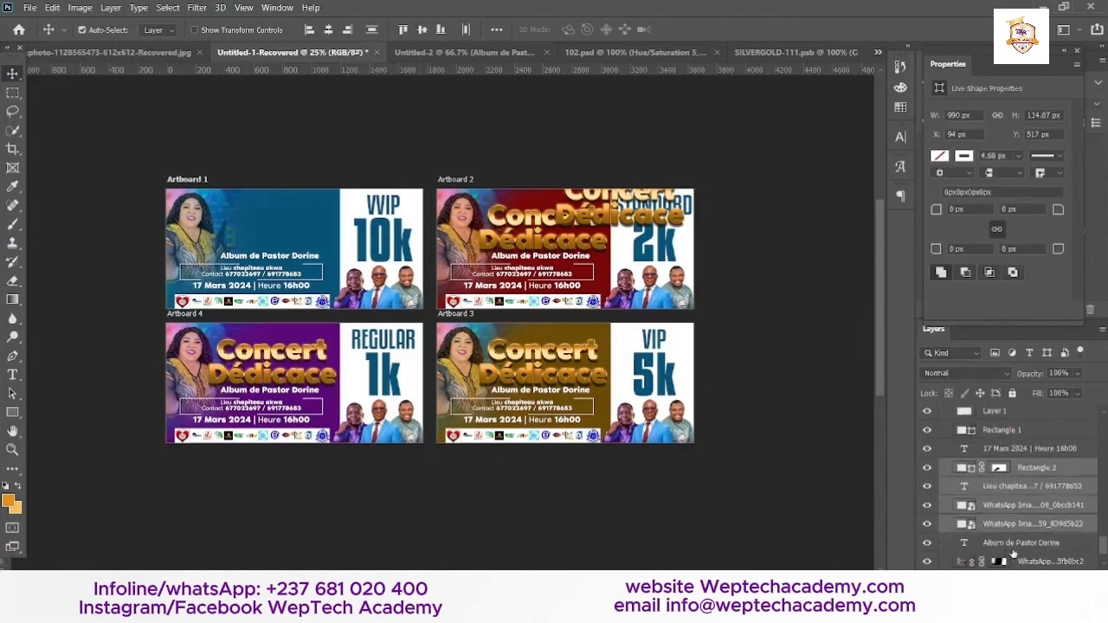
pyautogui.scroll(-2, 1013, 553)
pyautogui.scroll(3, 1012, 553)
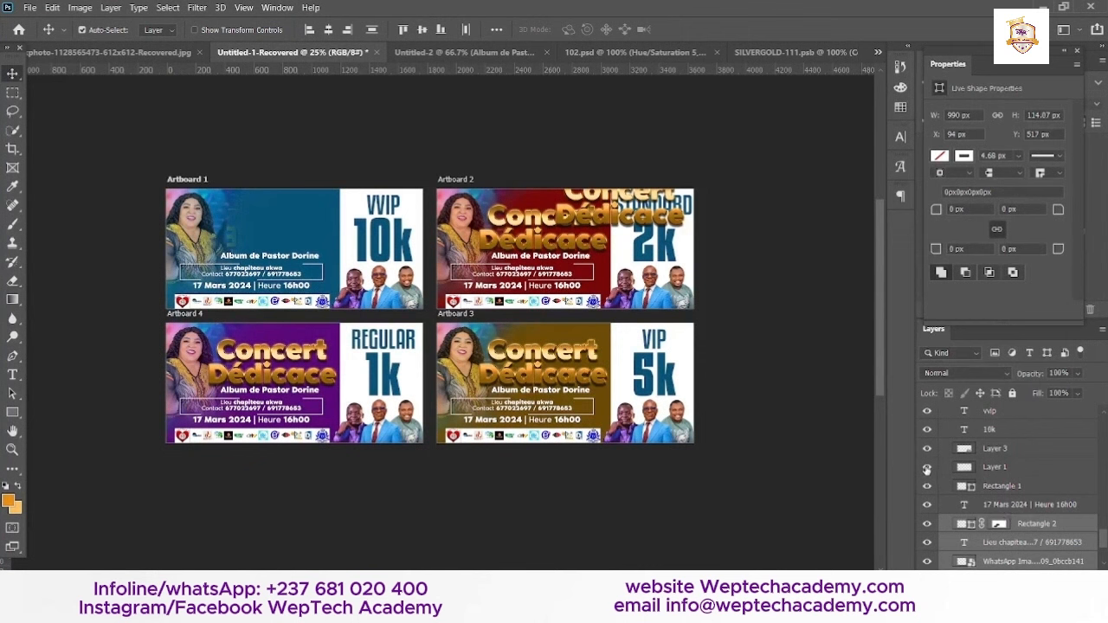
pyautogui.click(926, 468)
pyautogui.click(926, 468)
pyautogui.keyDown('ctrl'); pyautogui.click(1013, 469); pyautogui.keyUp('ctrl')
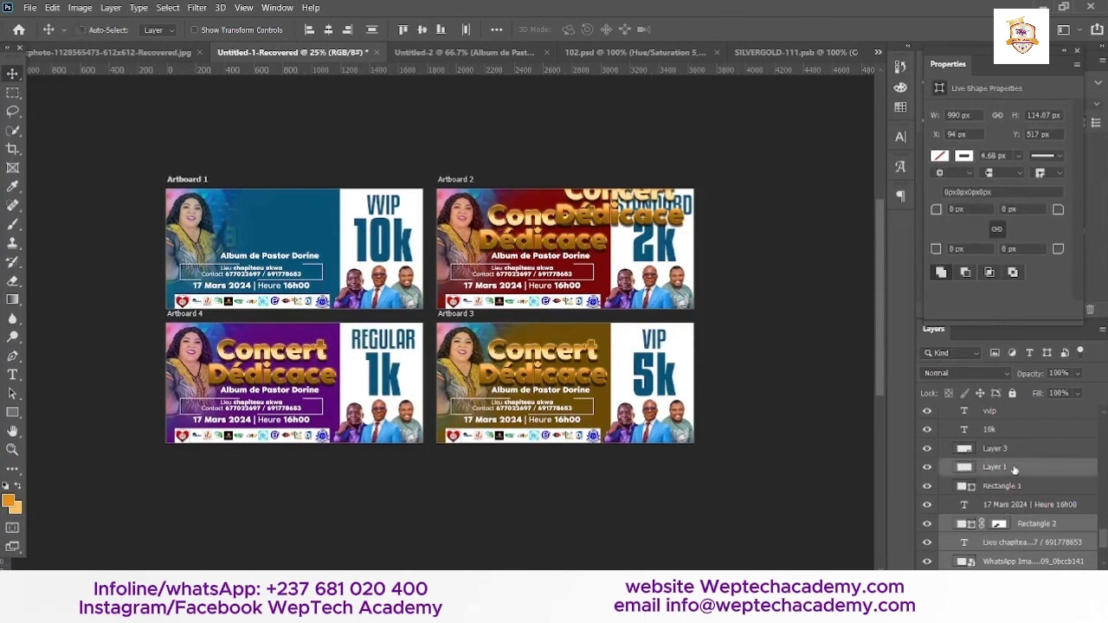
pyautogui.moveTo(979, 472); pyautogui.dragTo(372, 351)
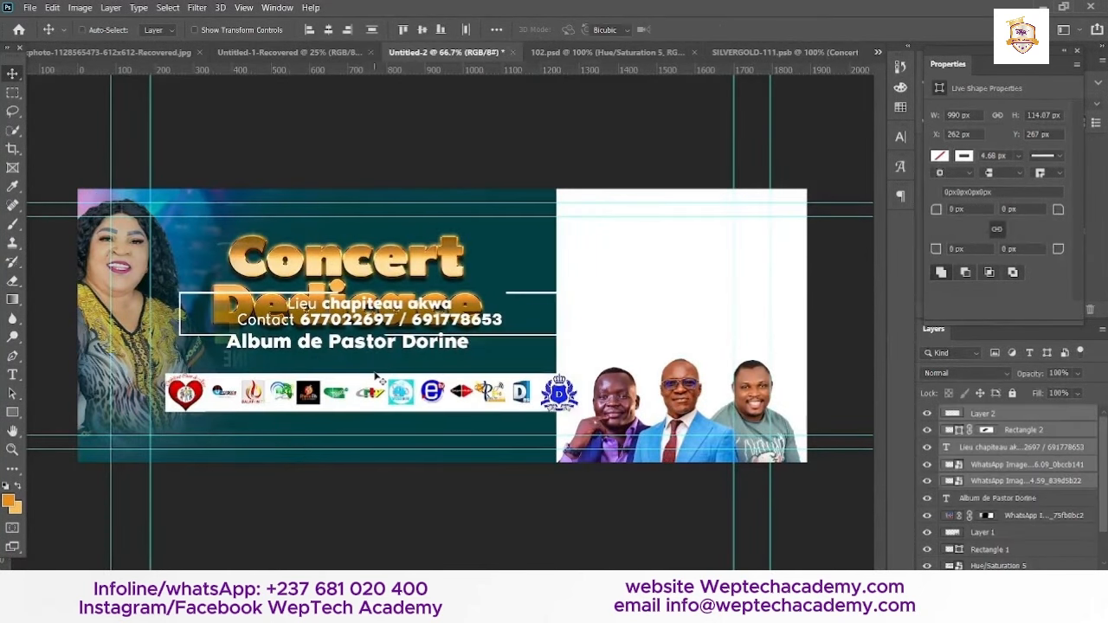
# Scale the copied venue, frame and logo layers to about 86% and fit them below the subtitle, with the logos along the bottom edge.
pyautogui.hotkey('ctrl', 't')
pyautogui.moveTo(577, 352); pyautogui.dragTo(481, 418)
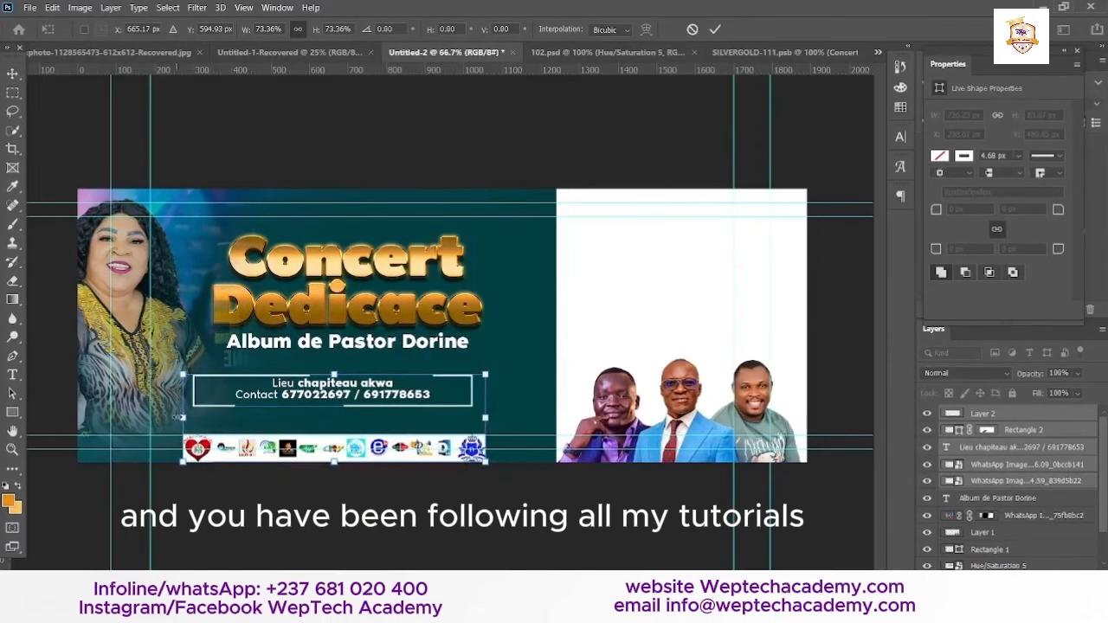
pyautogui.moveTo(178, 417); pyautogui.dragTo(127, 415)
pyautogui.moveTo(259, 422); pyautogui.dragTo(289, 418)
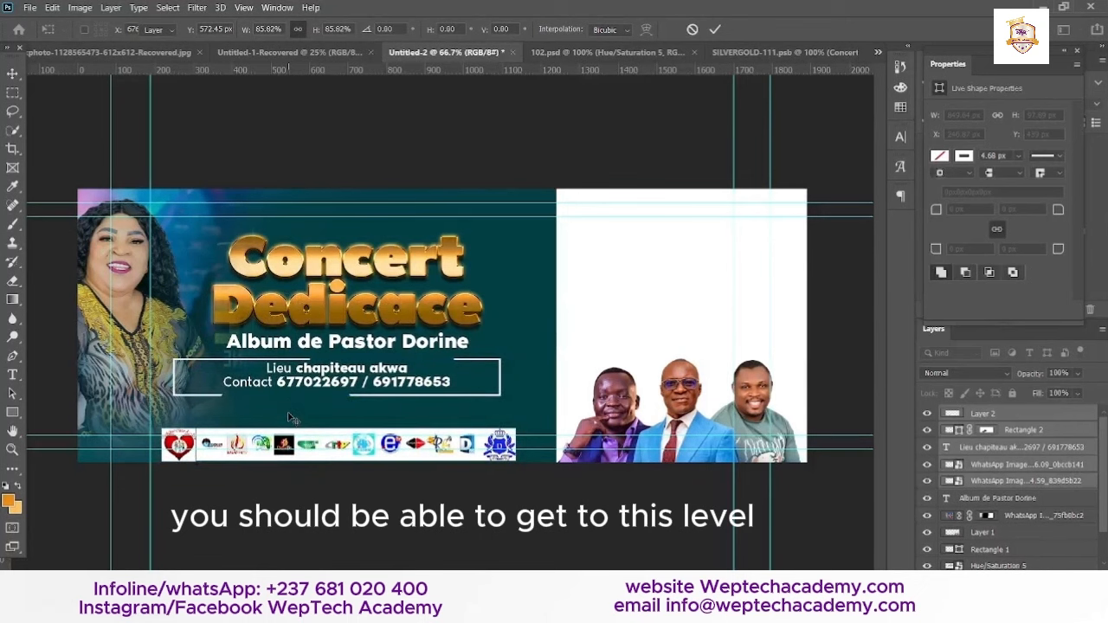
pyautogui.press('Return')
# Copy Artboard 1's "17 Mars 2024 | Heure 16h00" line from Untitled-1-Recovered into Untitled-2, just above the logo strip.
pyautogui.click(346, 52)
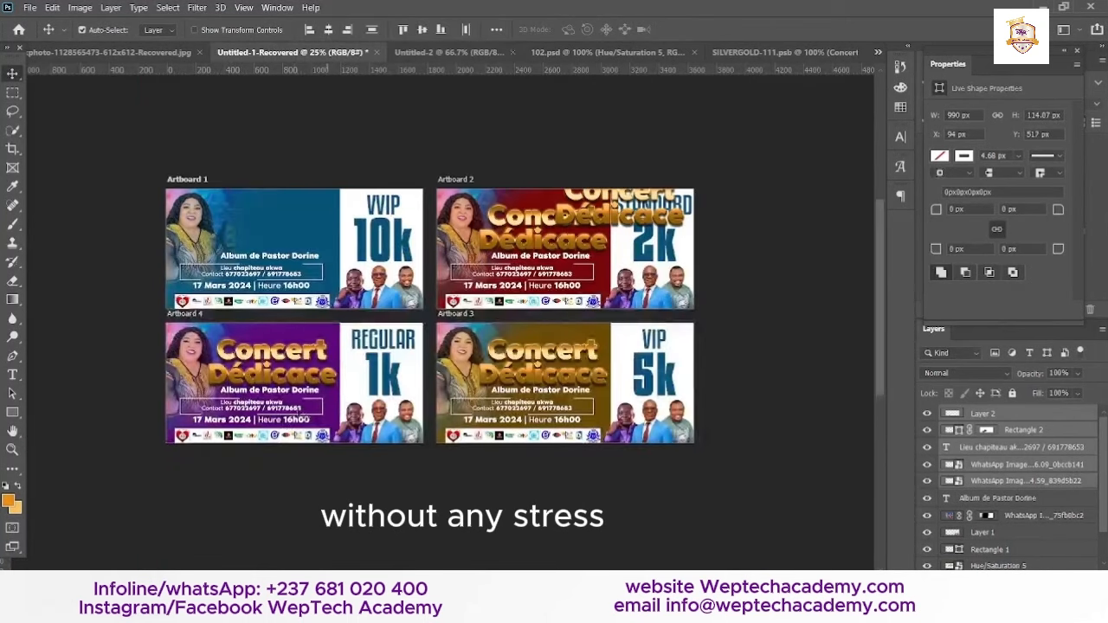
pyautogui.moveTo(269, 285); pyautogui.dragTo(441, 82)
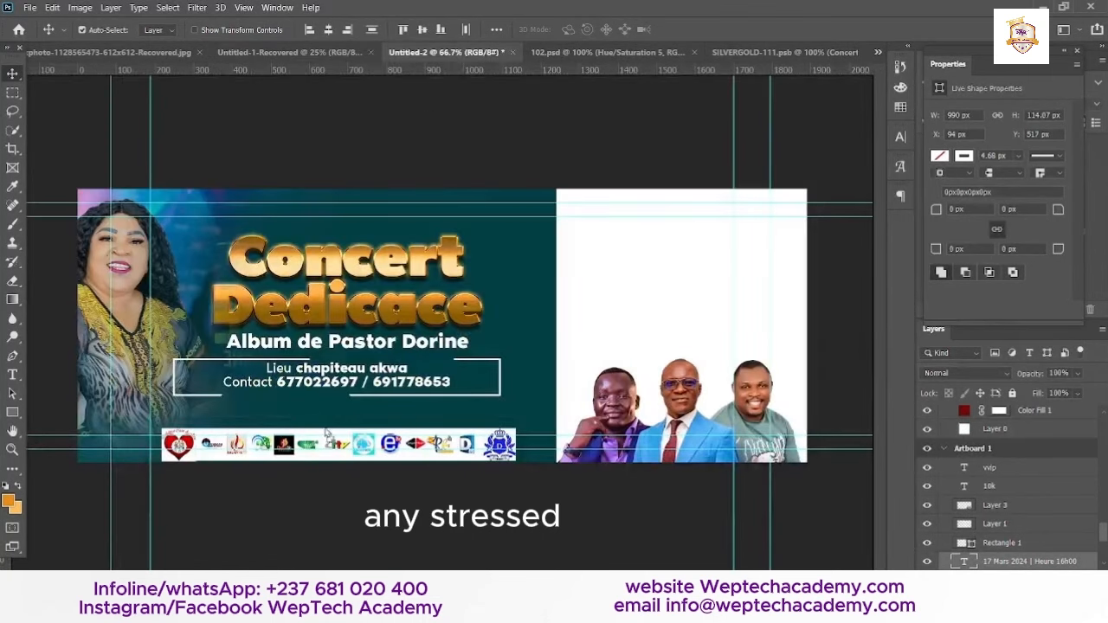
pyautogui.moveTo(325, 433); pyautogui.dragTo(355, 426)
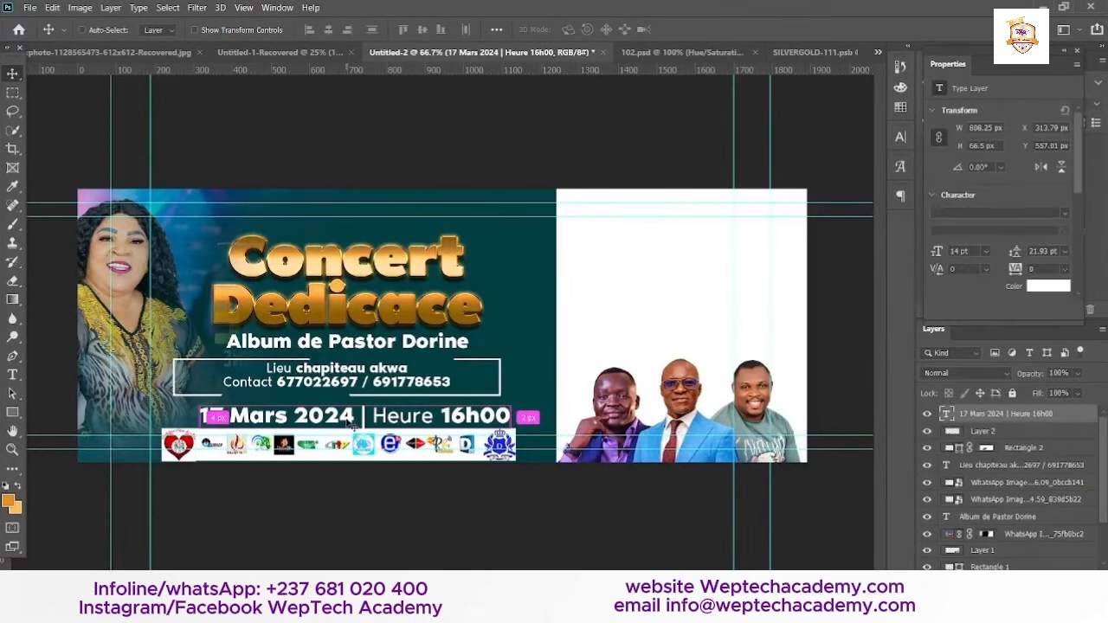
# Scale the date and time line to about 74% and shift it 20 px right, between the framed venue text and logos.
pyautogui.hotkey('ctrl', 't')
pyautogui.moveTo(514, 415); pyautogui.dragTo(406, 426)
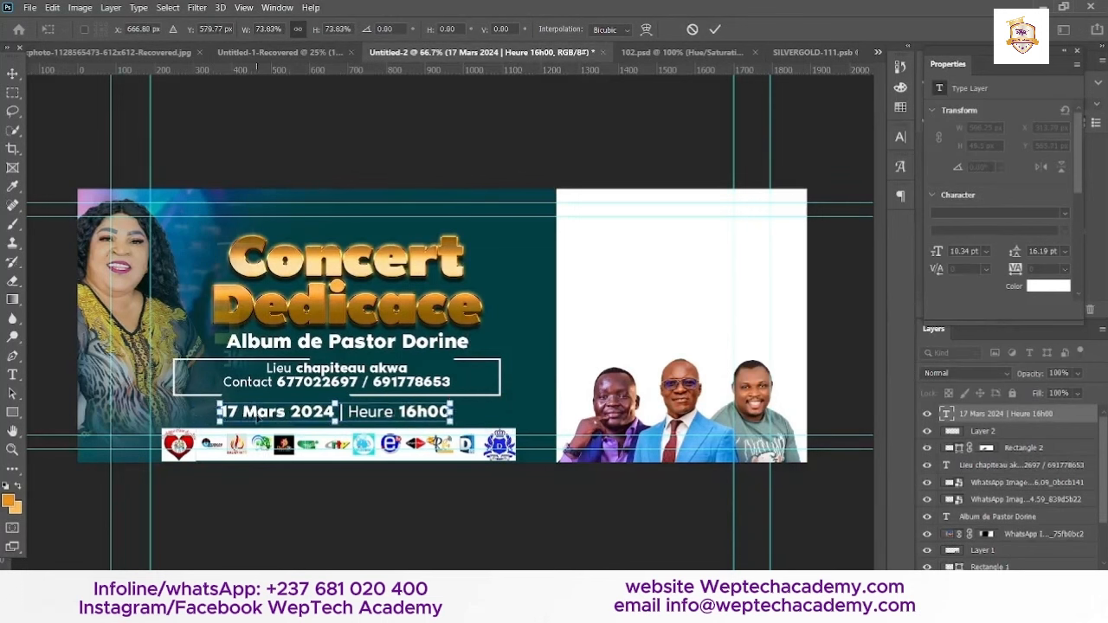
pyautogui.press('Return')
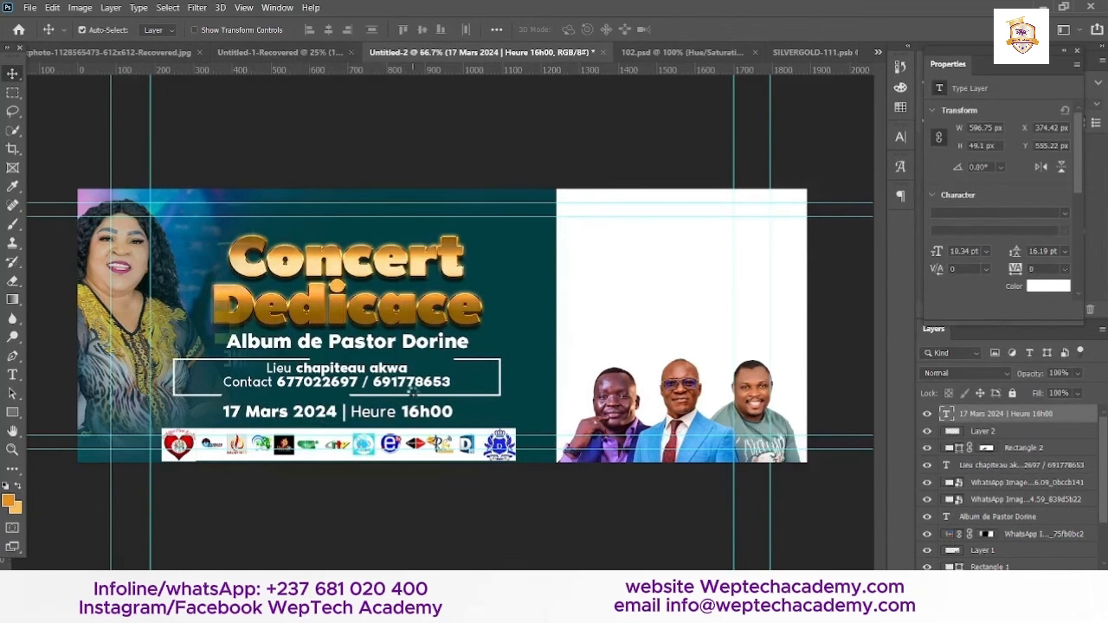
pyautogui.press('Right')
pyautogui.press('Right')
pyautogui.press('Right')
pyautogui.press('Right')
pyautogui.press('Right')
pyautogui.press('Right')
pyautogui.press('Right')
pyautogui.press('Right')
pyautogui.press('Right')
pyautogui.press('Right')
pyautogui.press('Right')
pyautogui.press('Right')
pyautogui.press('Right')
pyautogui.press('Right')
pyautogui.press('Right')
pyautogui.press('Right')
pyautogui.press('Right')
pyautogui.press('Right')
pyautogui.press('Right')
pyautogui.press('Right')
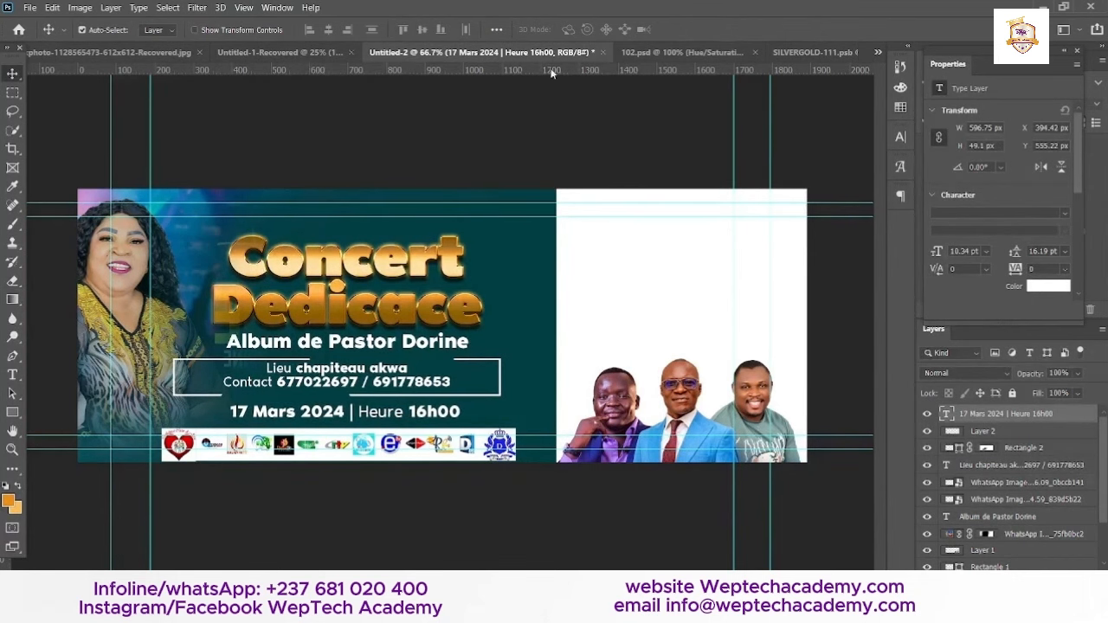
# Copy Artboard 1's VVIP and 10k text layers together from Untitled-1-Recovered onto the white section of Untitled-2.
pyautogui.click(259, 52)
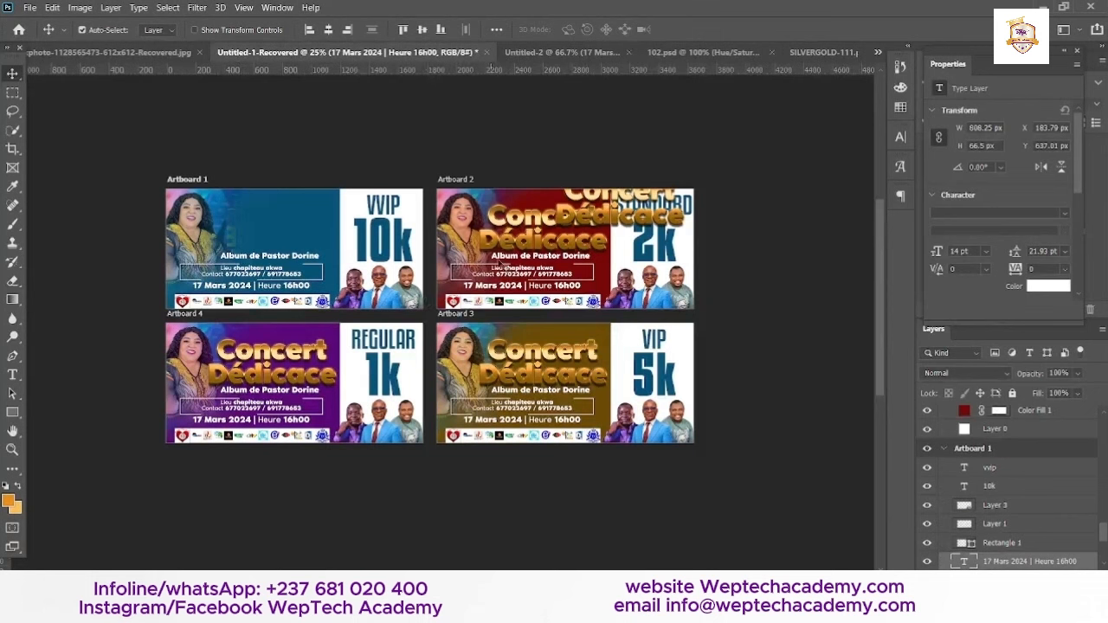
pyautogui.click(380, 214)
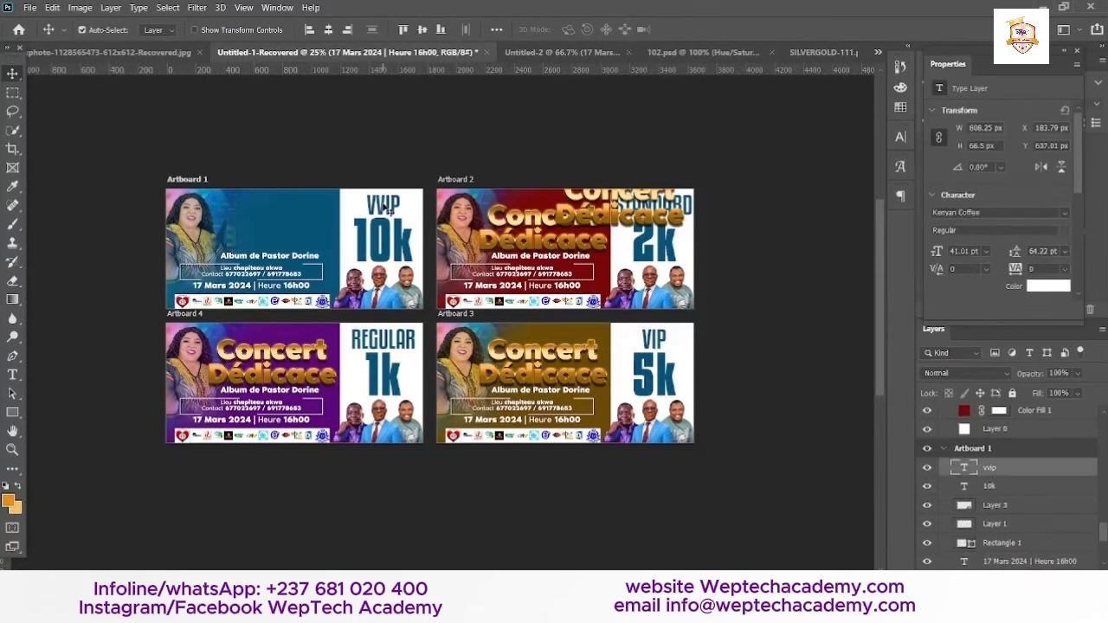
pyautogui.keyDown('shift'); pyautogui.click(998, 489); pyautogui.keyUp('shift')
pyautogui.moveTo(998, 489); pyautogui.dragTo(642, 276)
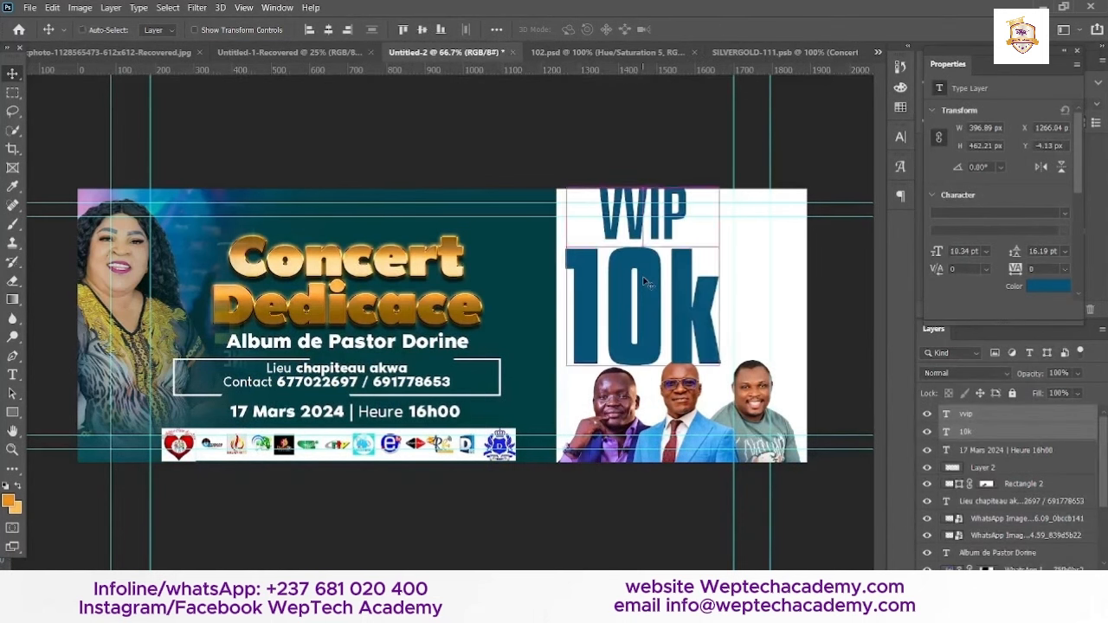
# Scale the VVIP and 10k text together to about 290 px wide and center it above the three men.
pyautogui.hotkey('ctrl', 't')
pyautogui.moveTo(566, 276); pyautogui.dragTo(661, 288)
pyautogui.press('Return')
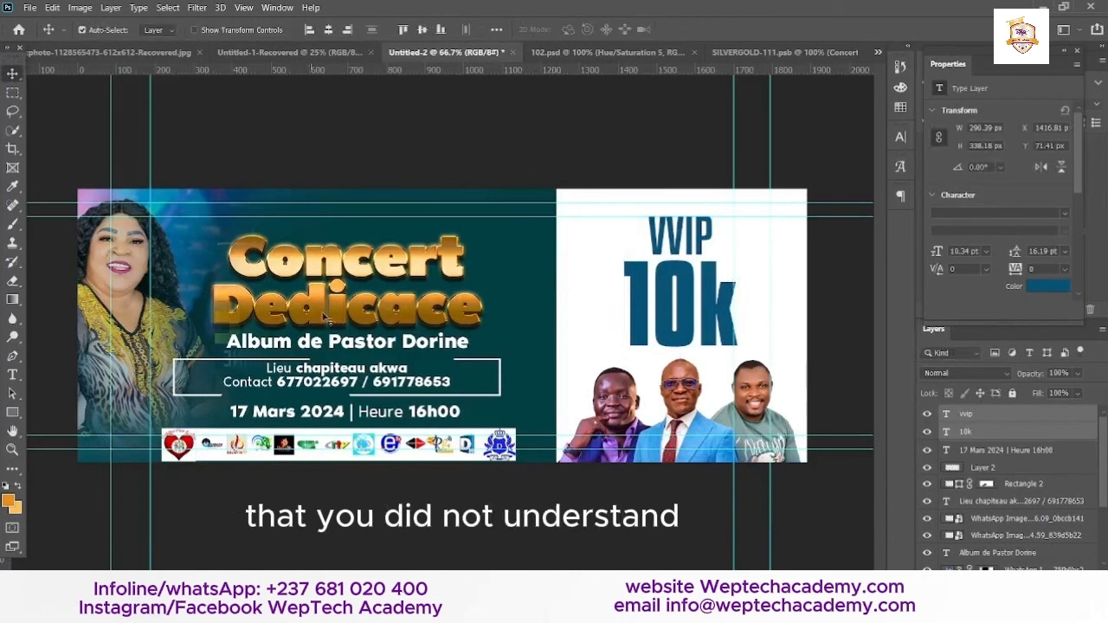
# Move the gold Concert Dedicace title slightly to the left above the album subtitle.
pyautogui.moveTo(330, 318); pyautogui.dragTo(327, 317)
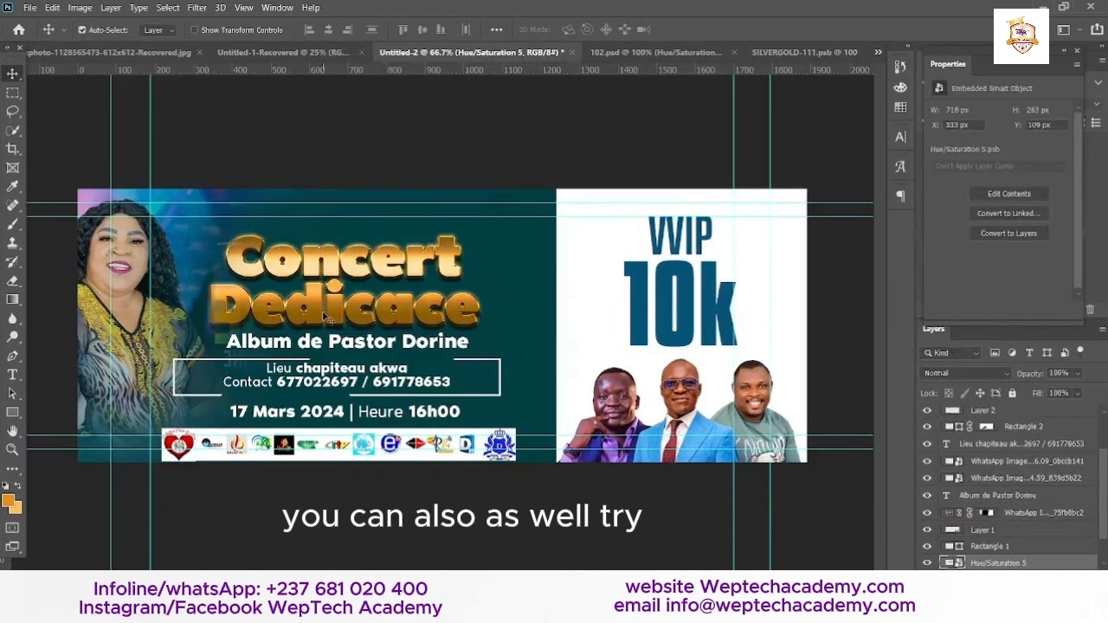